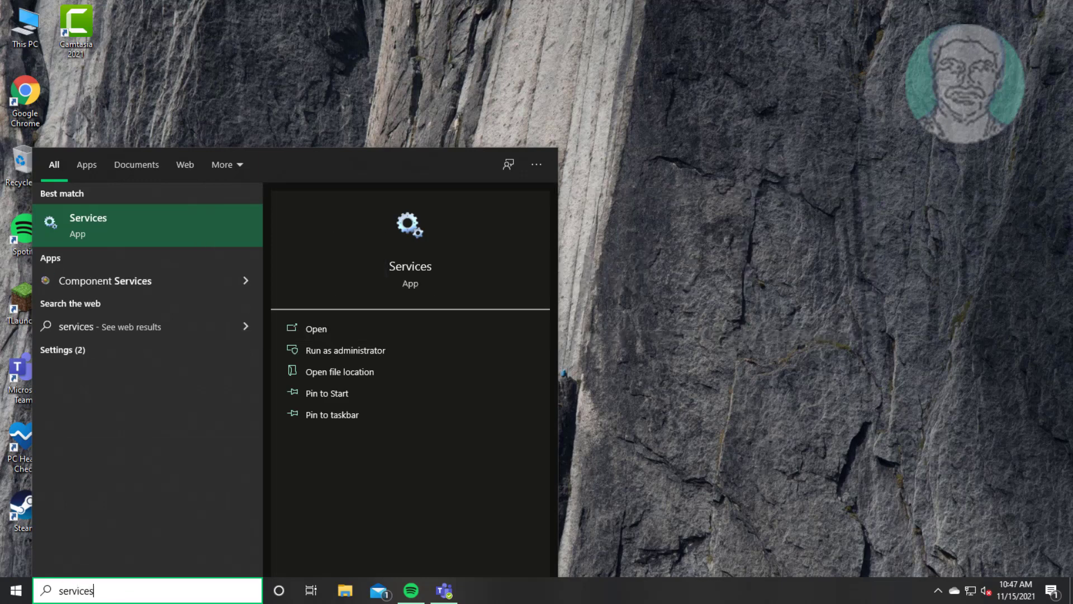
- Open Services and bring up the Windows Update service's properties
click(139, 228)
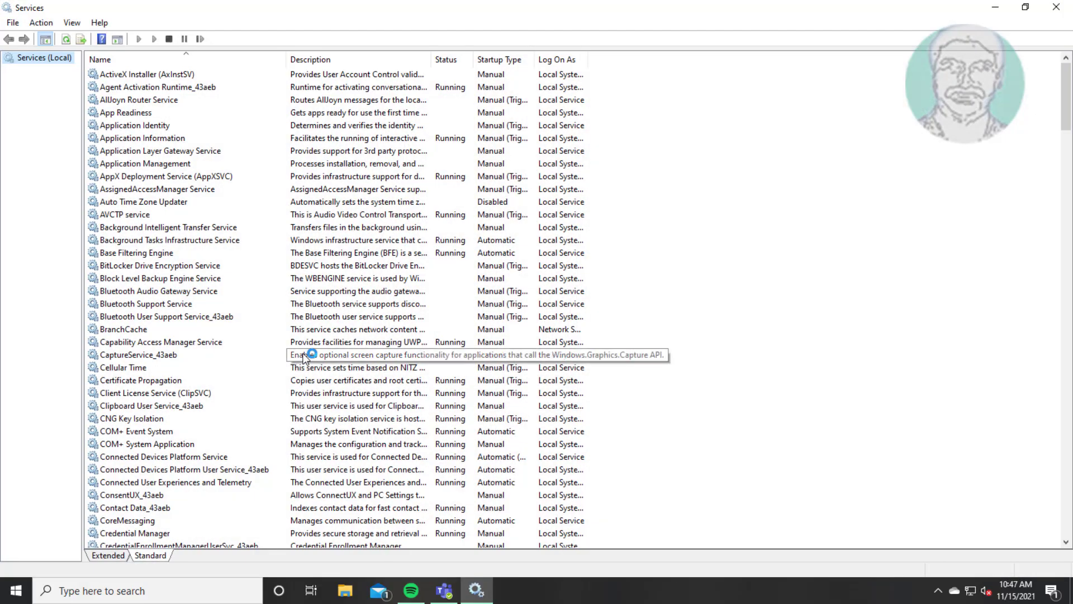
click(166, 394)
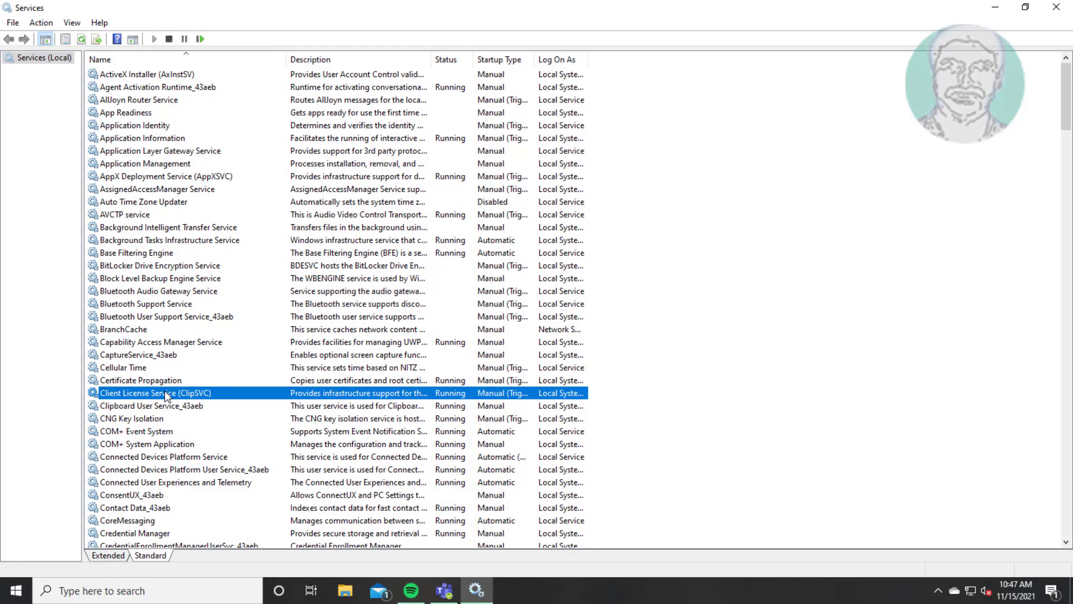
key(w)
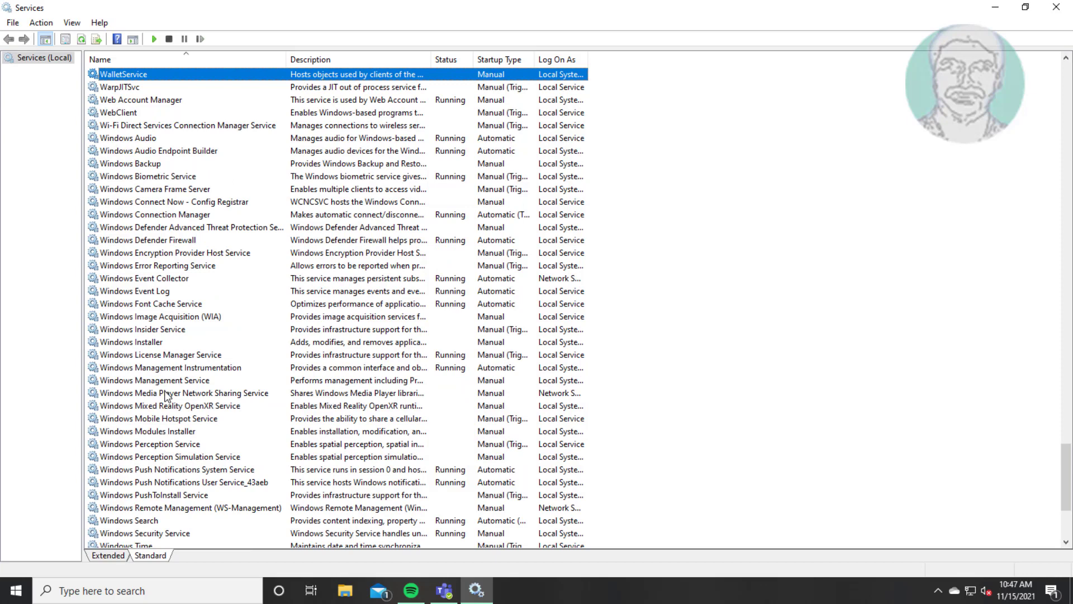
scroll(166, 394, down, 5)
click(154, 381)
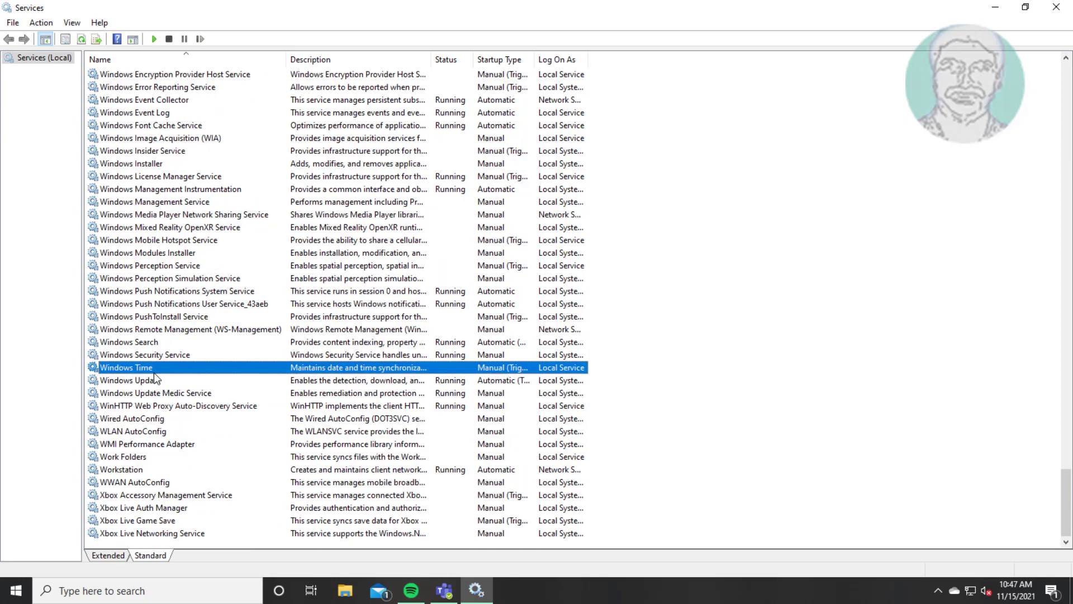
double_click(173, 382)
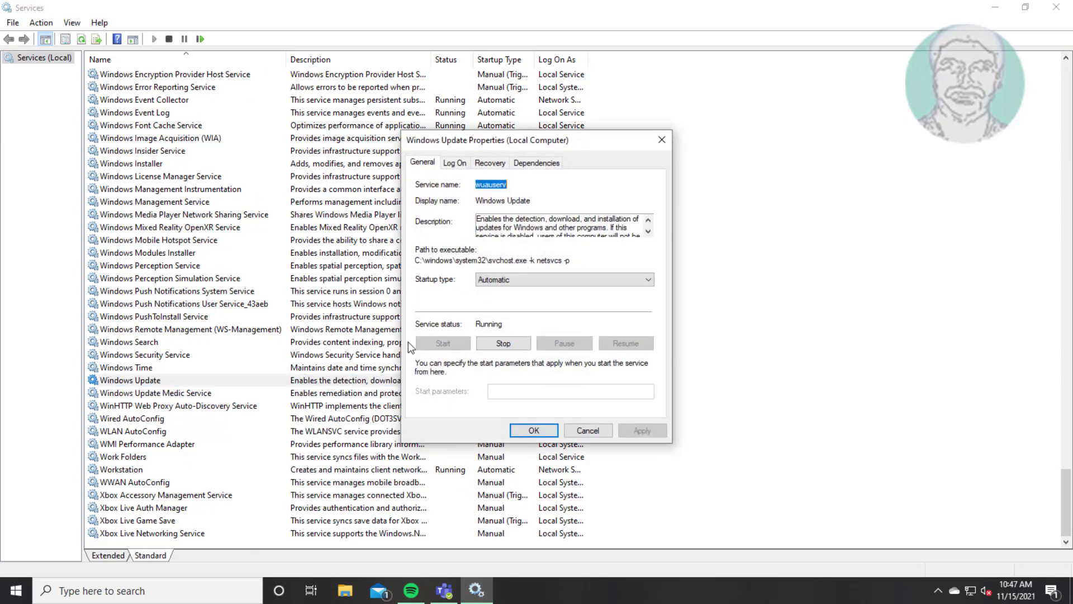
- Set Windows Update's startup type to Automatic, apply it, and stop the service
click(553, 281)
click(500, 301)
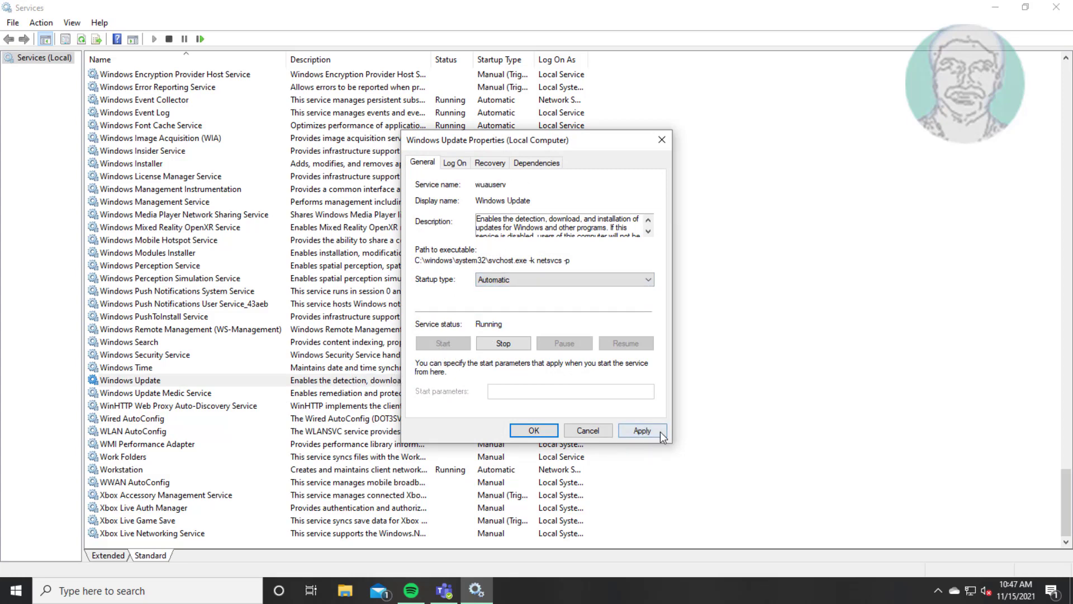
click(642, 431)
click(545, 434)
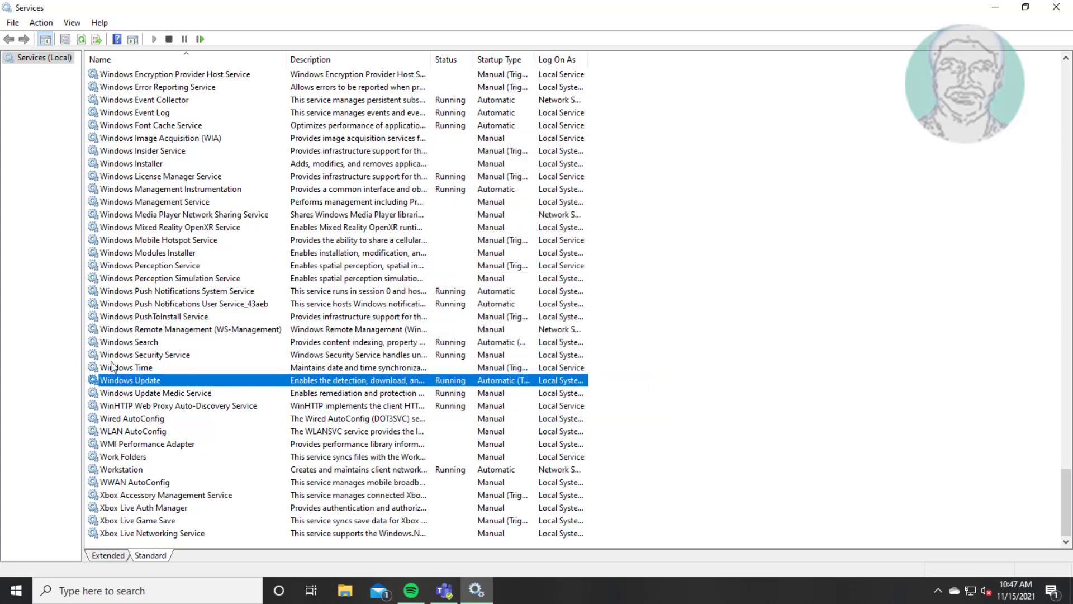
click(200, 39)
- Close Services and expand Windows Update under Update & Security > Troubleshoot > Additional troubleshooters
click(1055, 7)
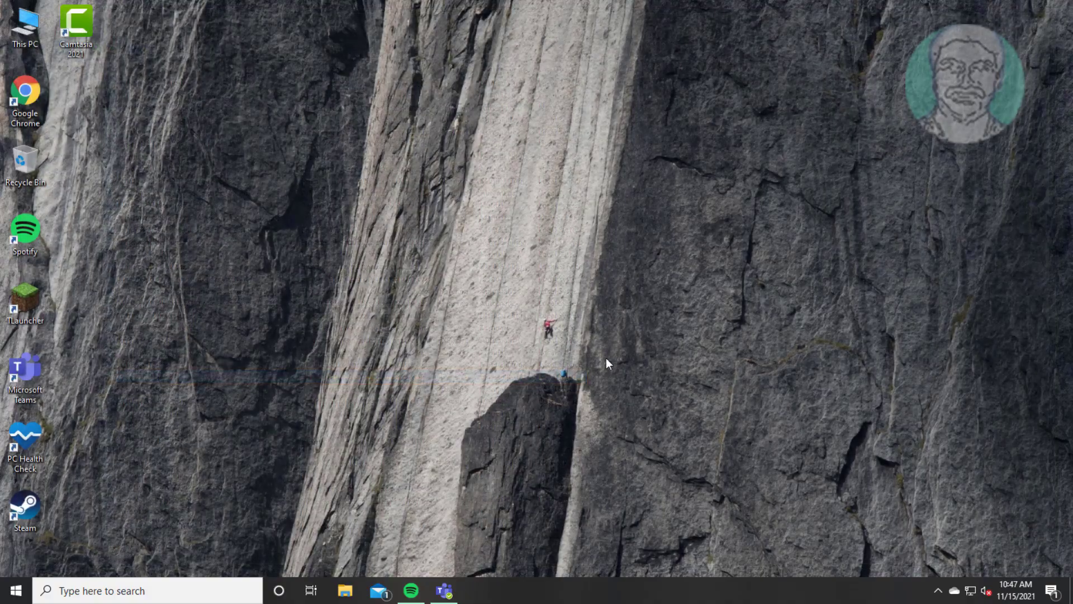
click(24, 581)
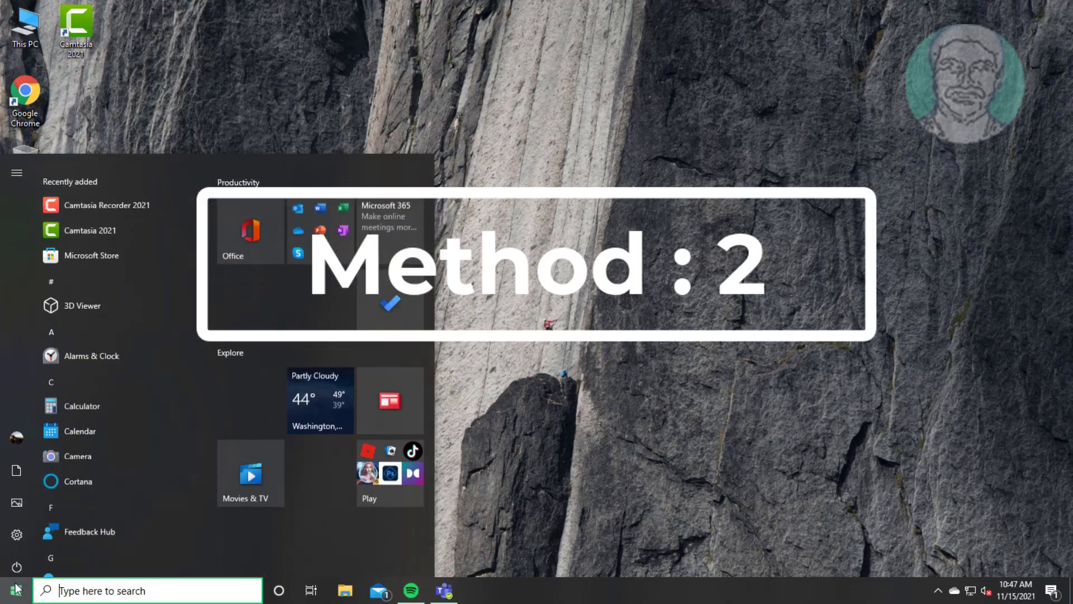
click(17, 528)
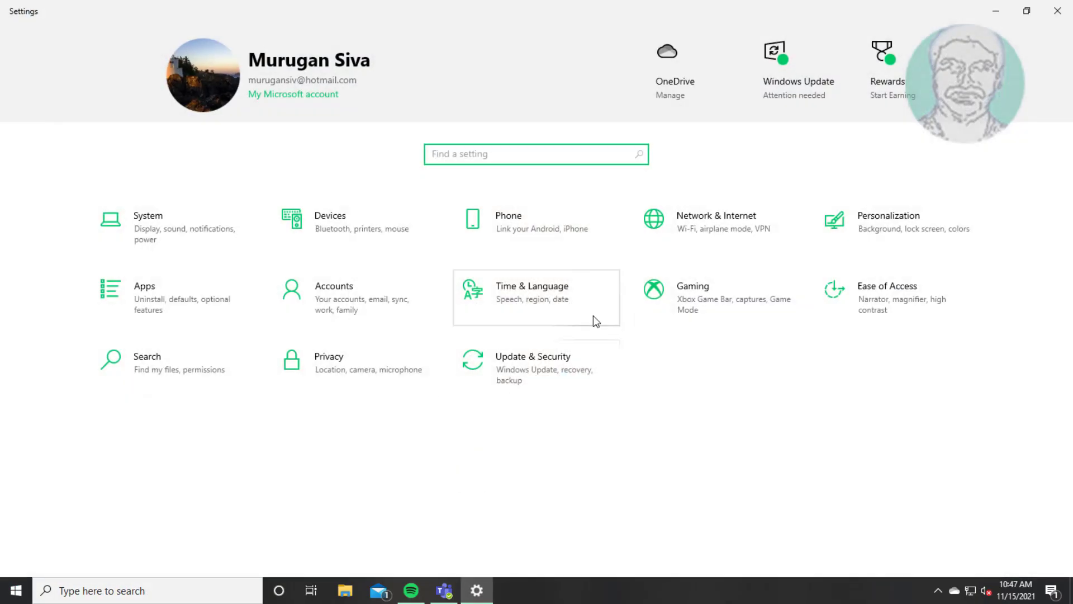
click(495, 367)
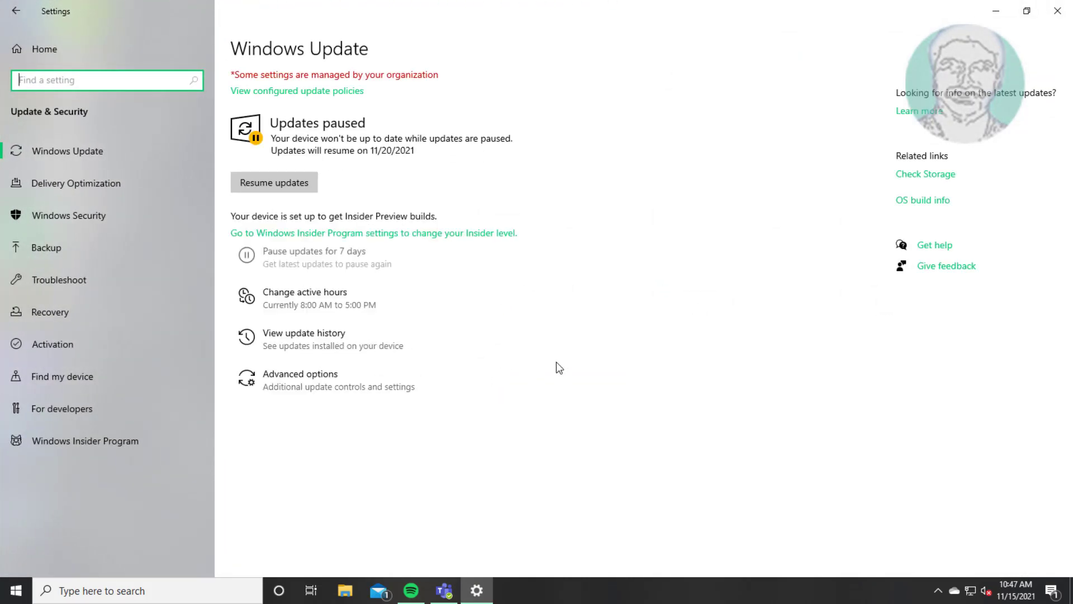
click(49, 277)
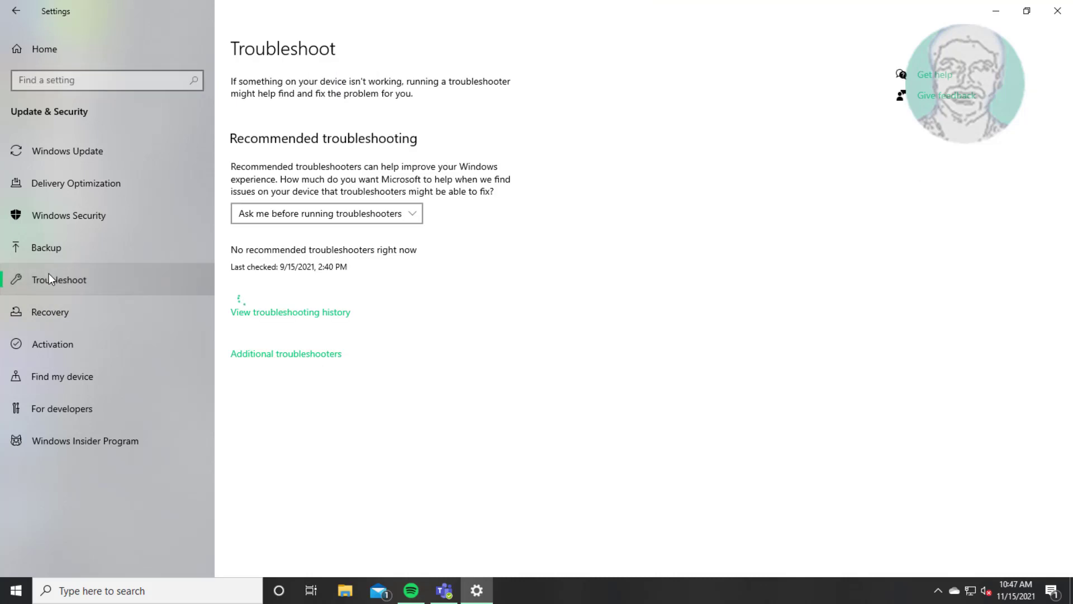
click(308, 358)
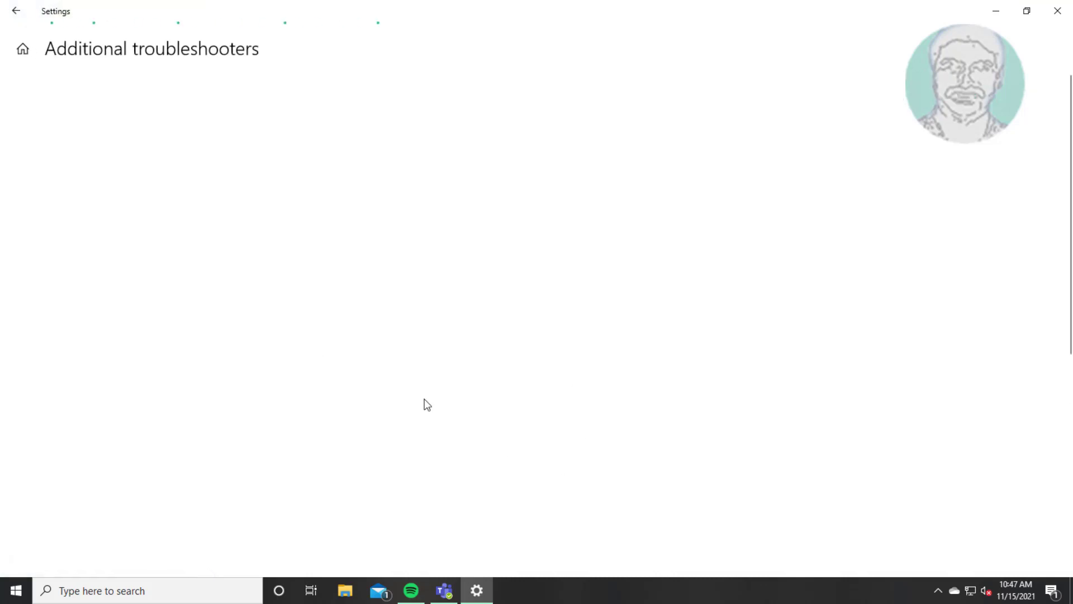
click(161, 264)
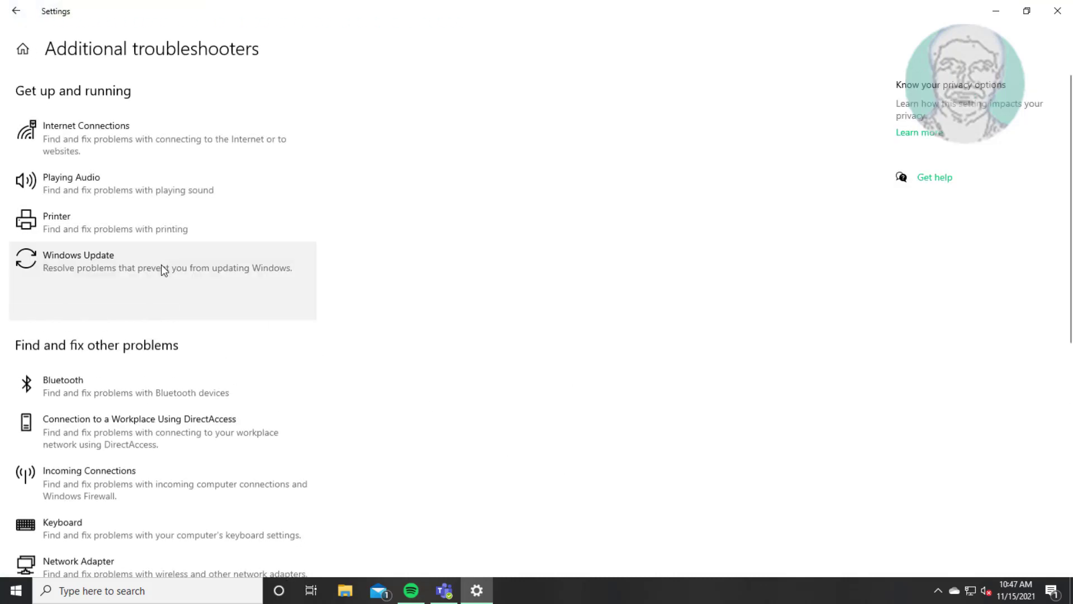
- Run the Windows Update troubleshooter and close it once it reports no identified problem
click(284, 304)
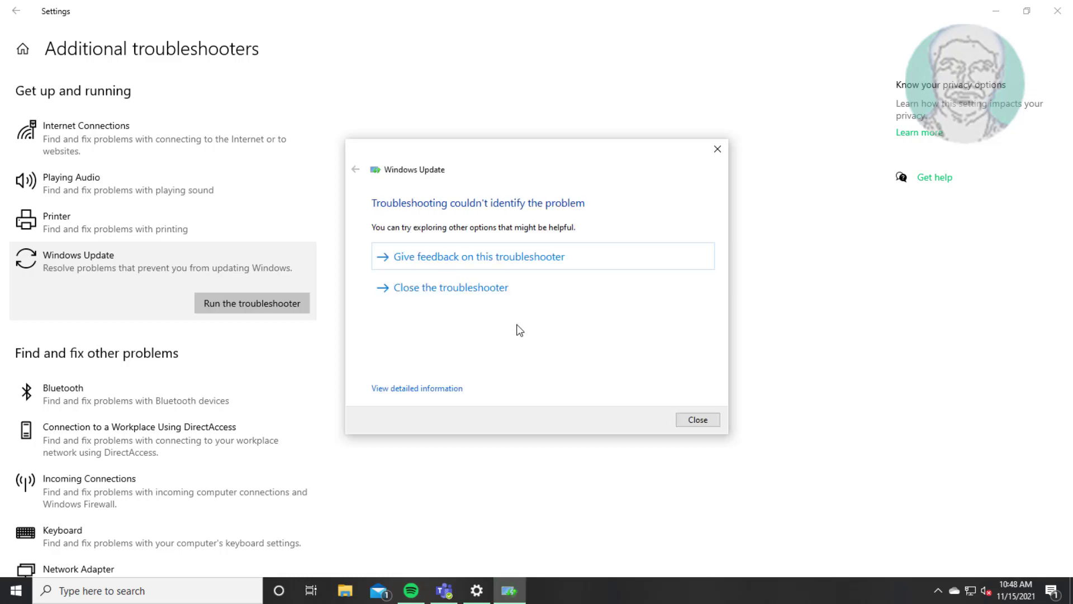
click(698, 419)
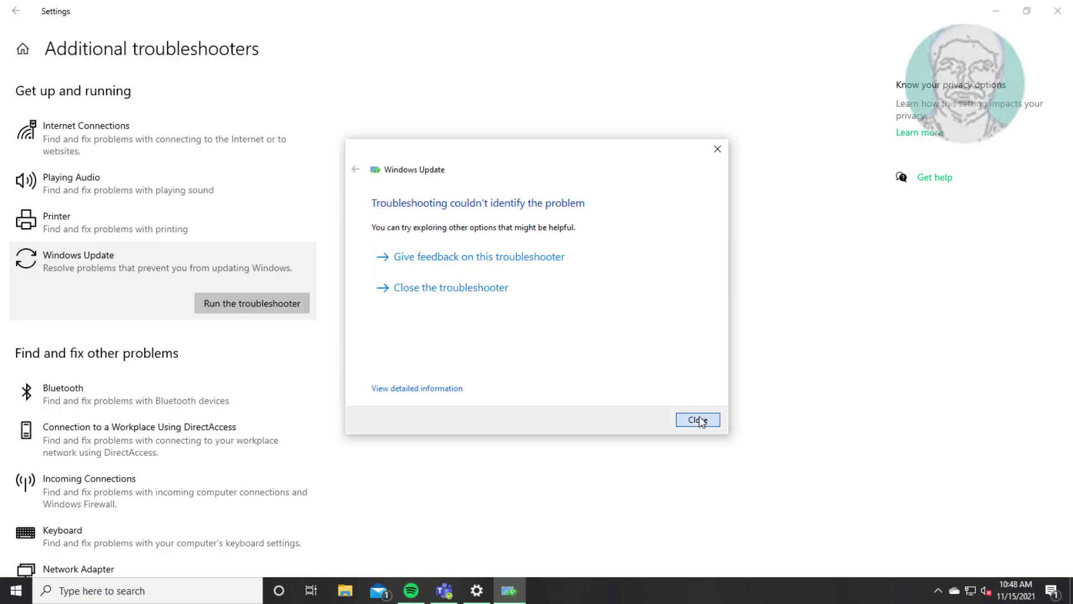
- Close Settings and launch Command Prompt as administrator from a 'cmd' search
click(1057, 11)
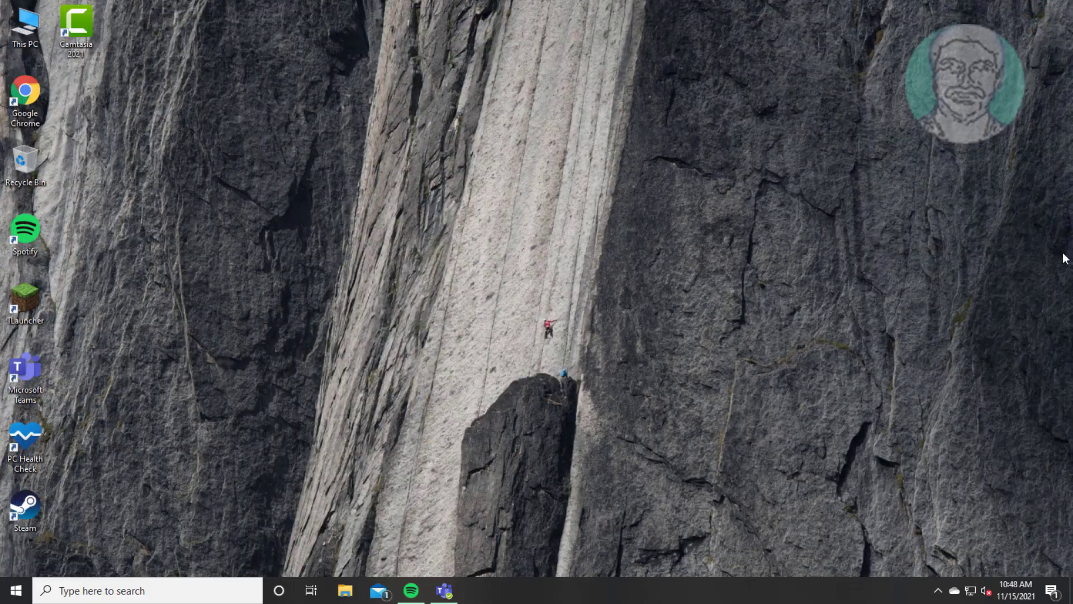
click(105, 593)
text(cmd)
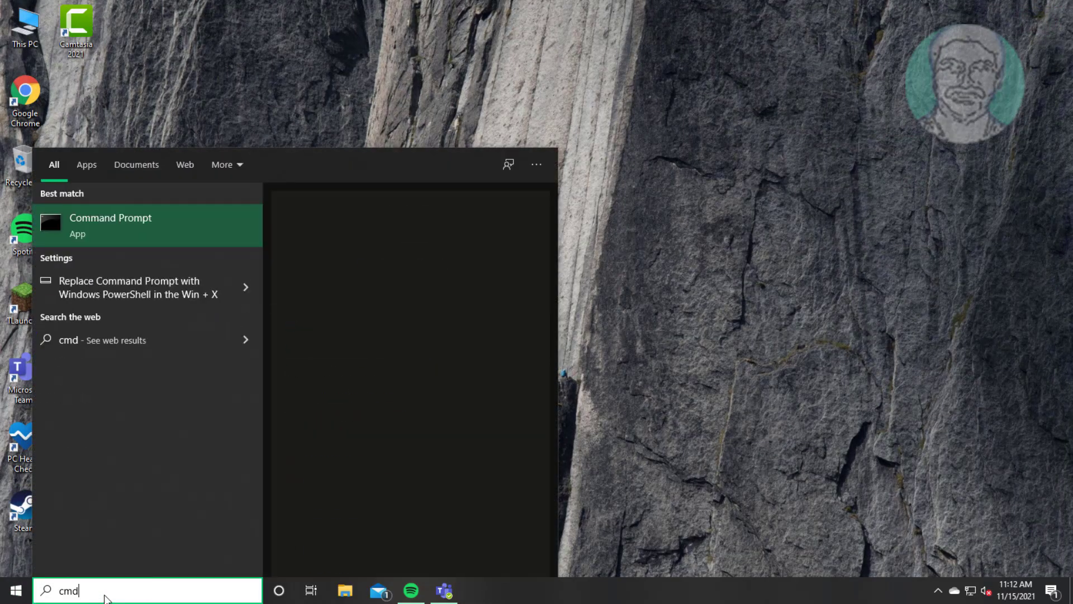
right_click(115, 215)
click(160, 230)
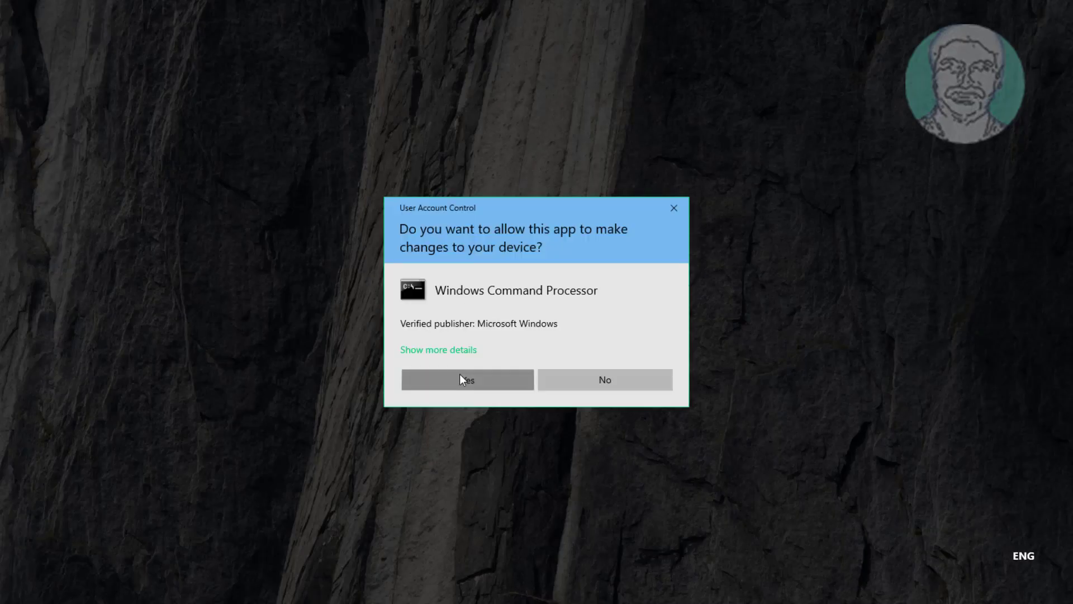
click(460, 376)
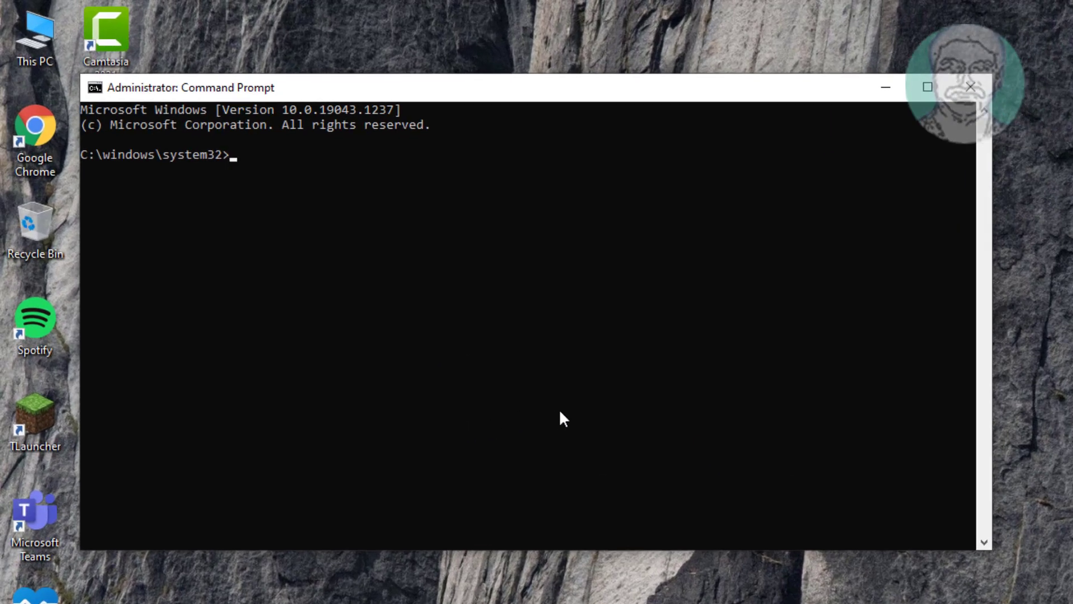
- Run 'net stop' for wuauserv, cryptsvc and bits
text(net stop wuauserv)
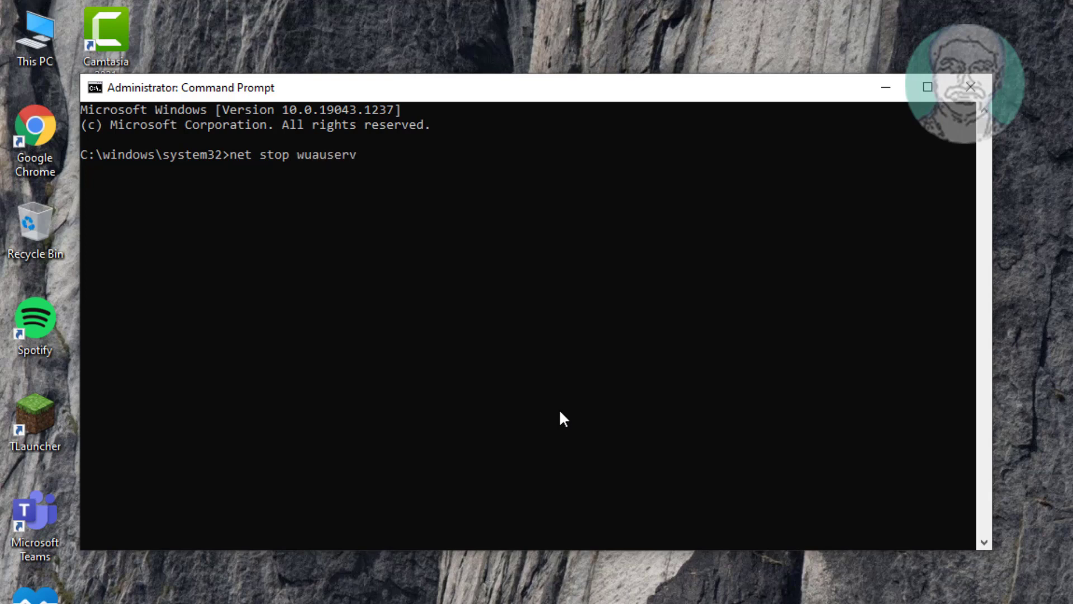
key(Return)
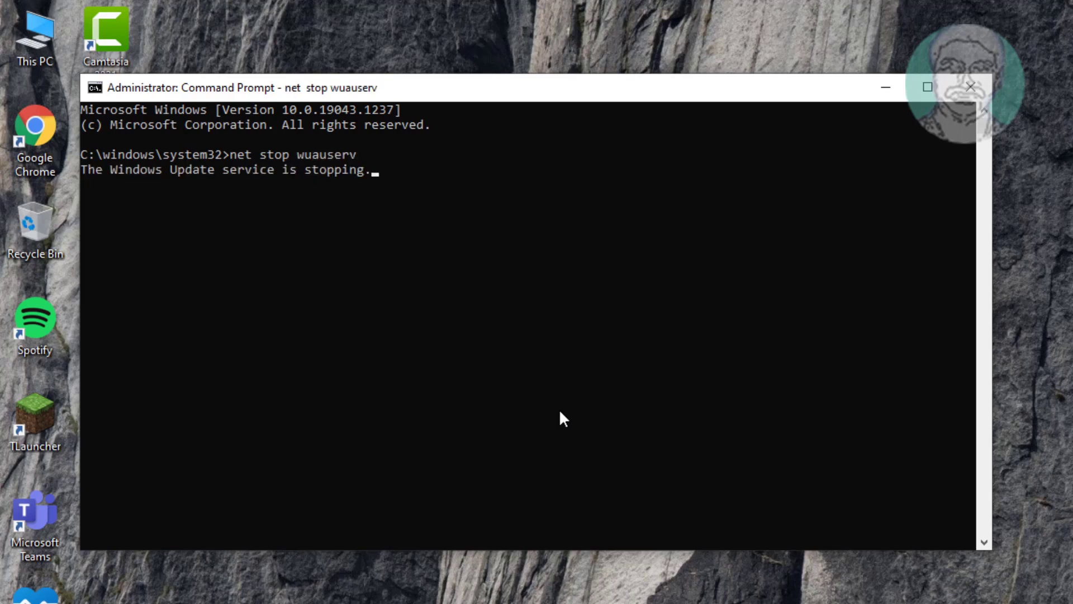
text(net stop cryptsv)
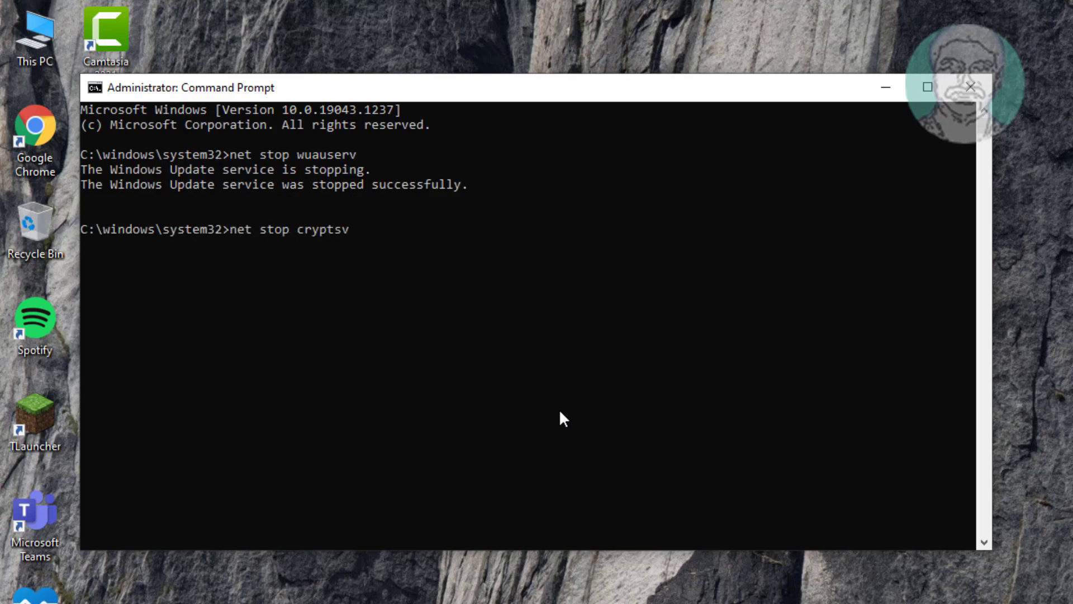
text(c)
key(Return)
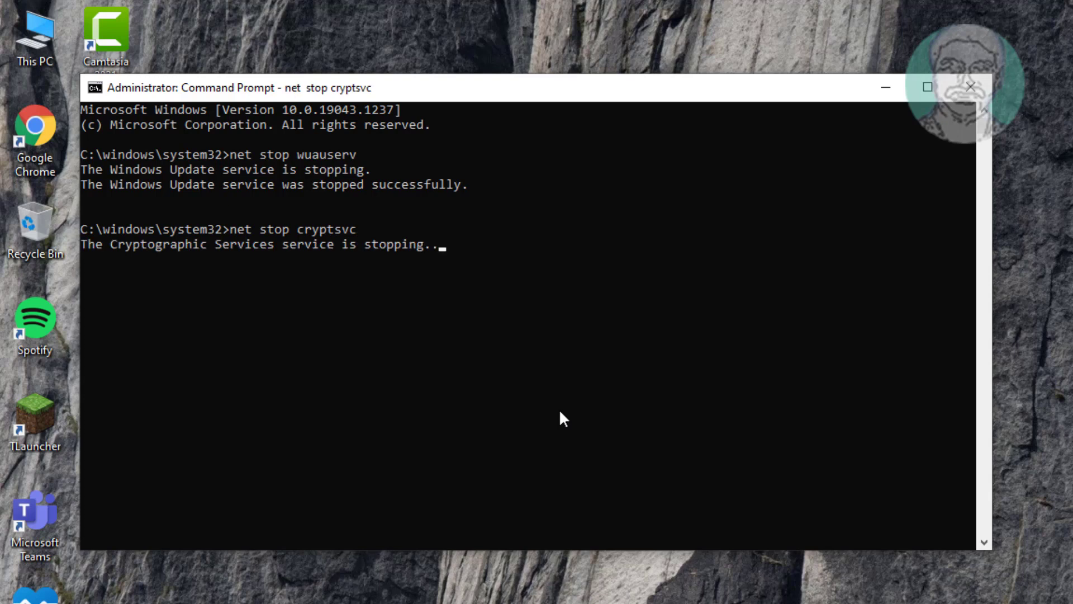
text(net stop)
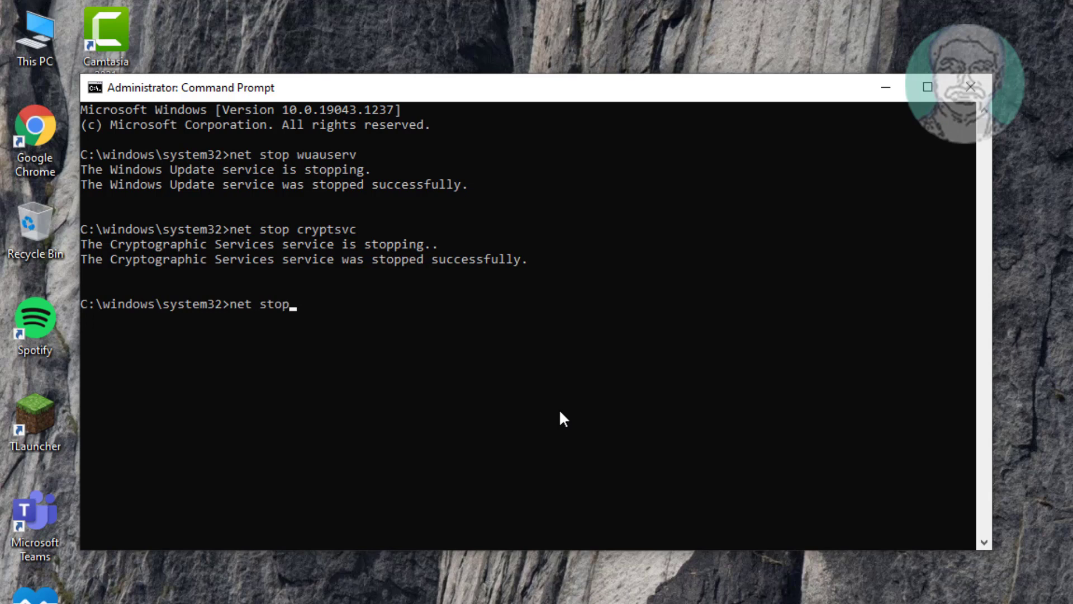
text( bits)
key(Return)
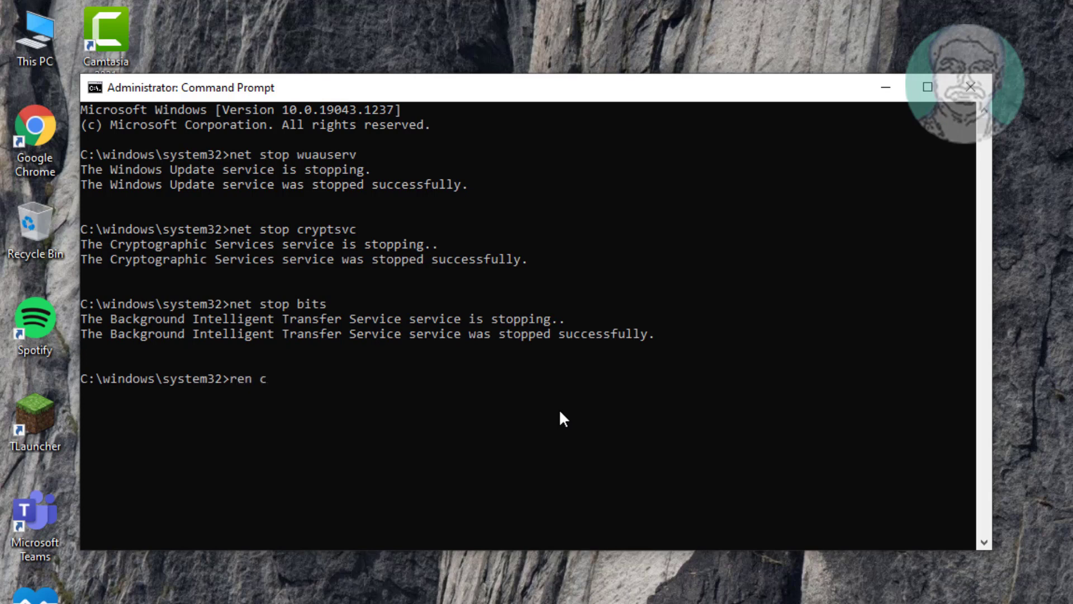
- Rename the softwaredistribution and catroot2 folders with ren commands
text(ren c:\windows\softwaredis)
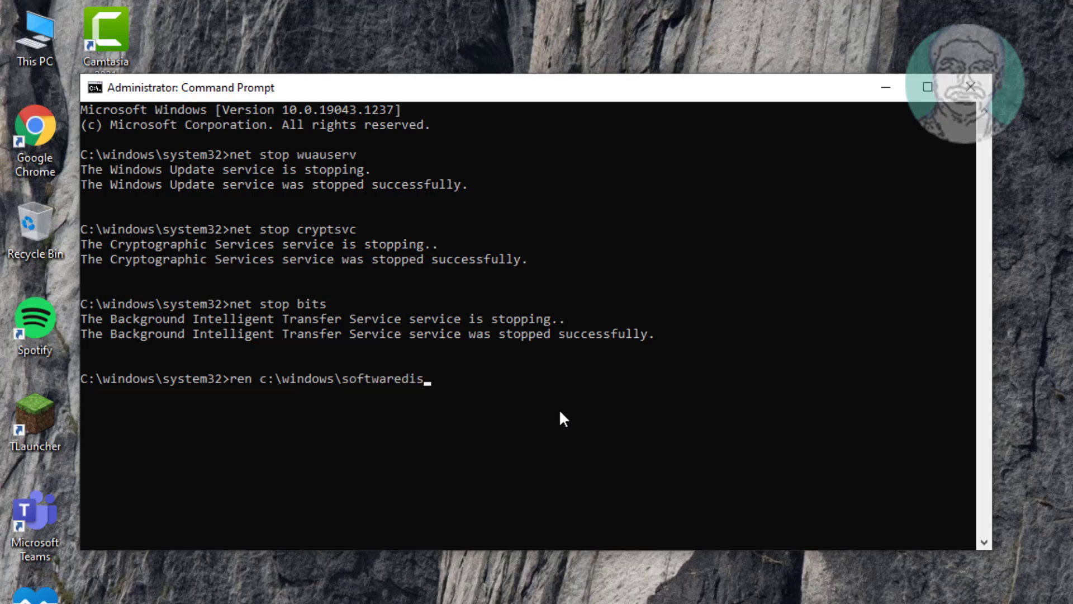
text(tribution softwaredistribution.old)
key(Return)
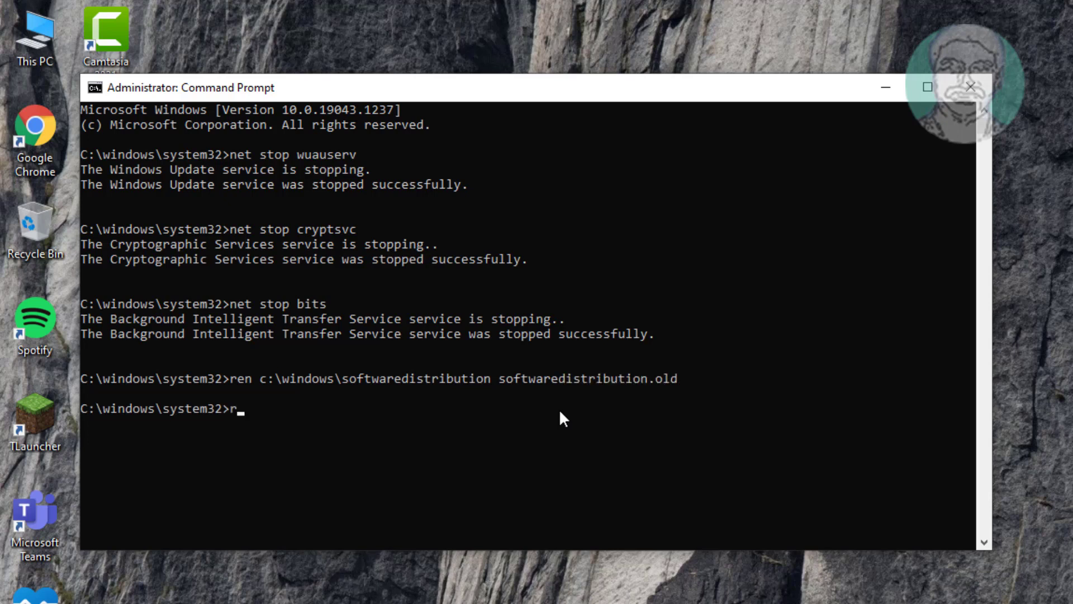
text(ren c:\windows\system32)
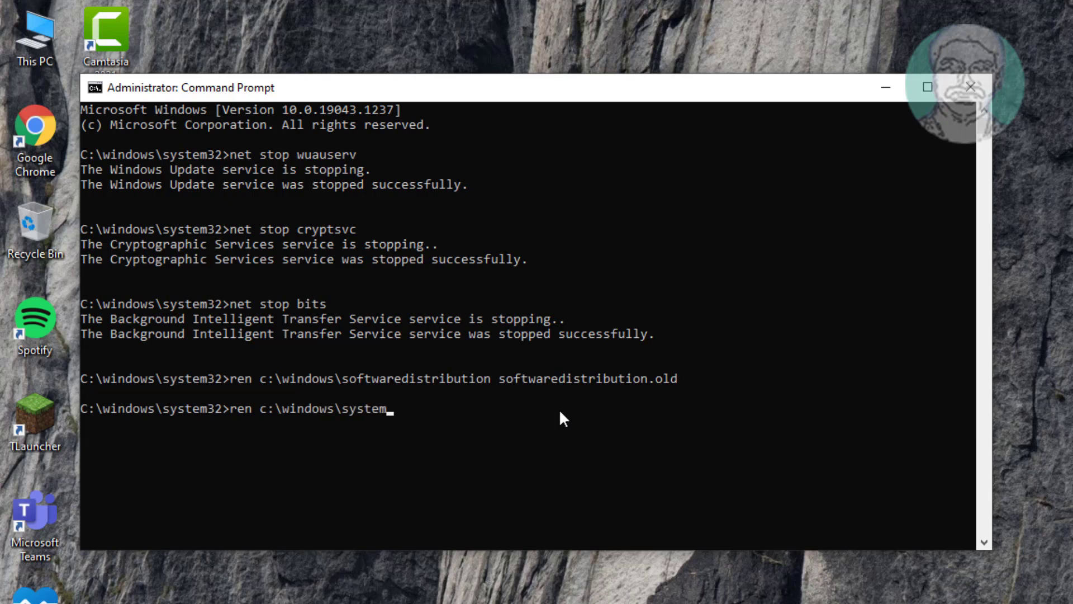
text(\catroot2 catroot2.old)
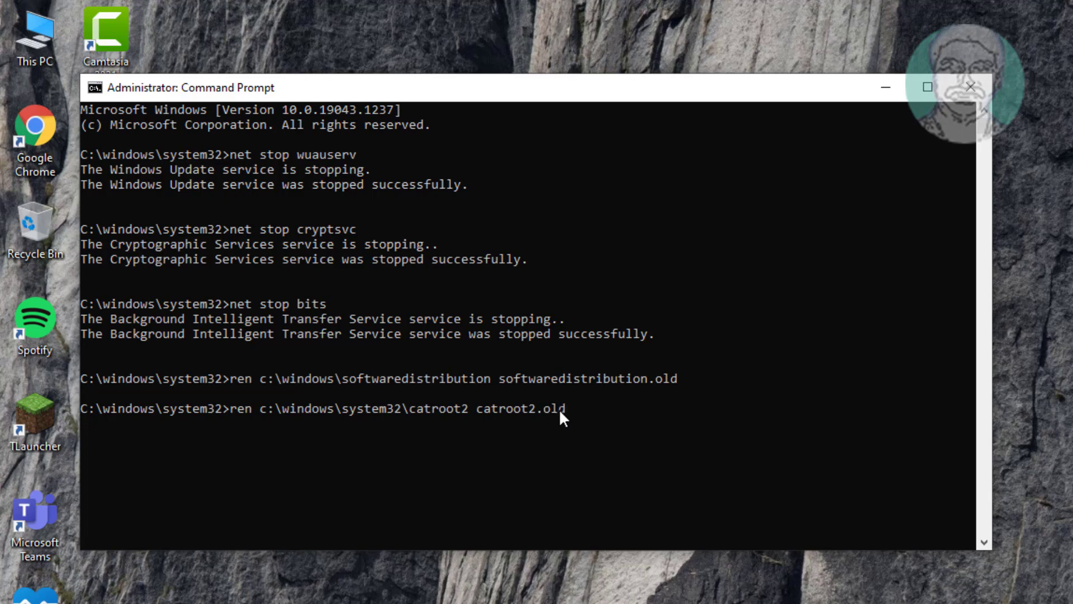
key(Return)
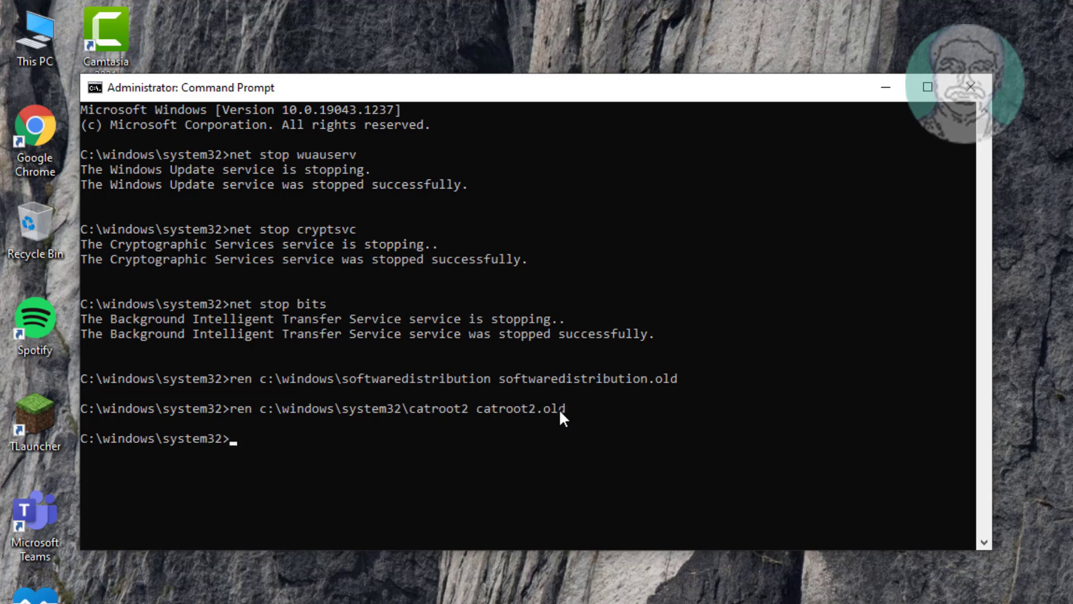
- Run 'net start' for wuauserv, bits and cryptsvc, then exit the console
text(net start wuauserv)
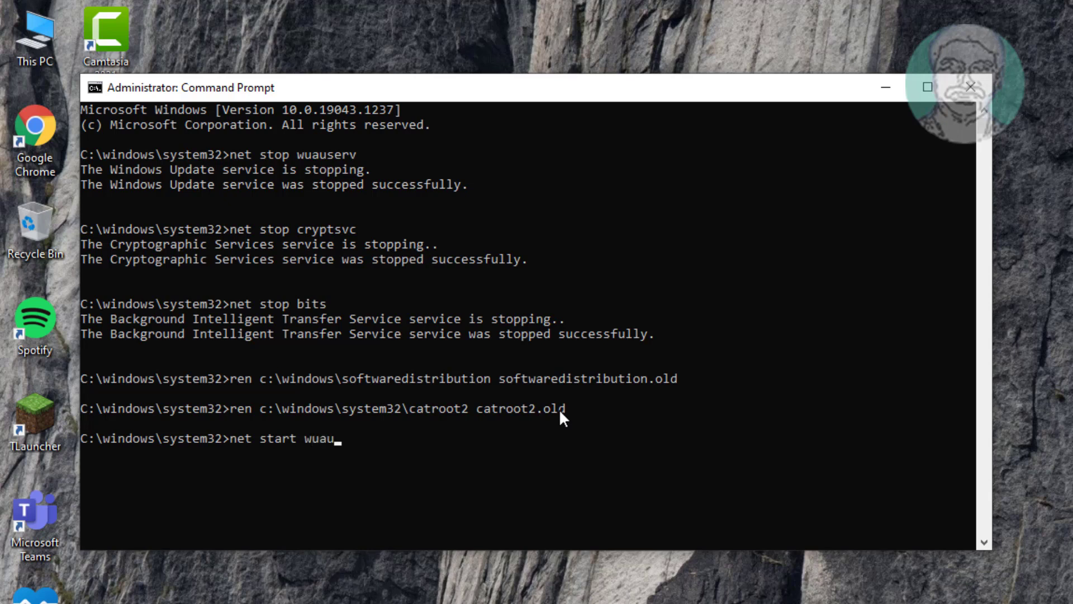
key(Return)
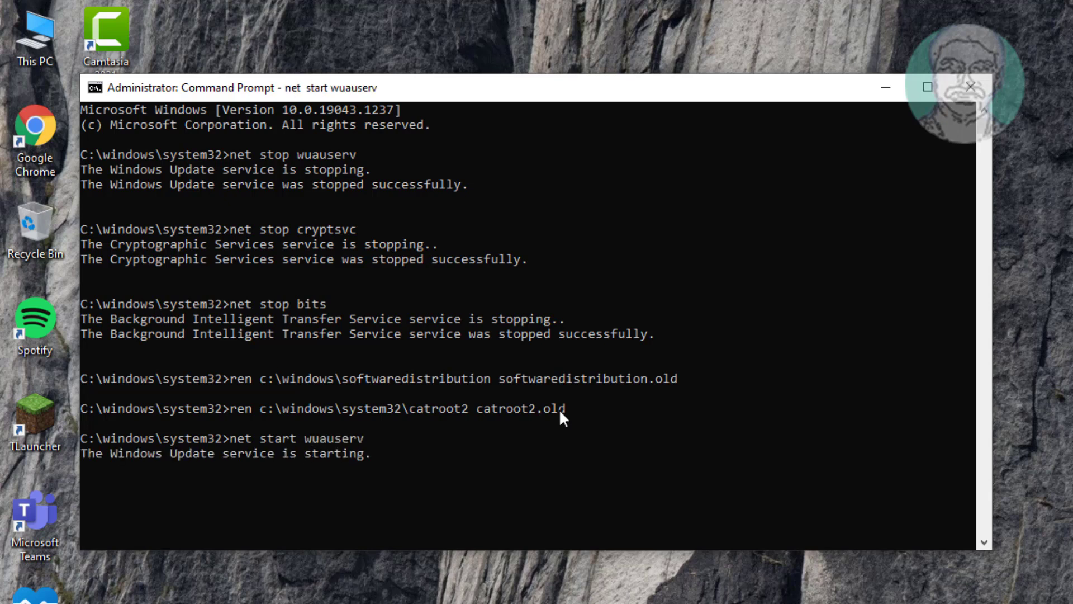
text(net)
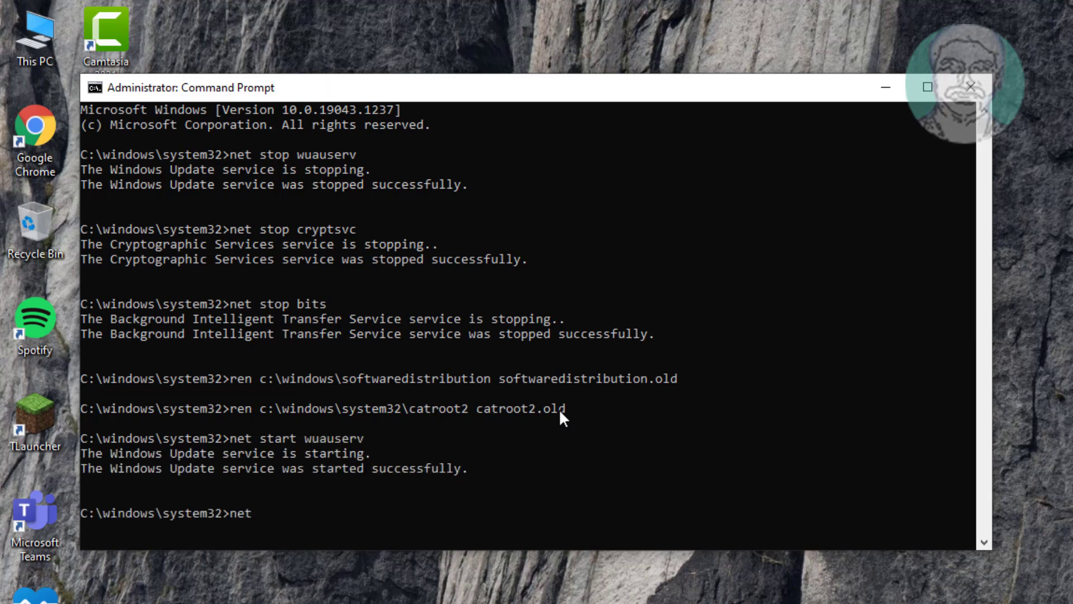
text( start bits)
key(Return)
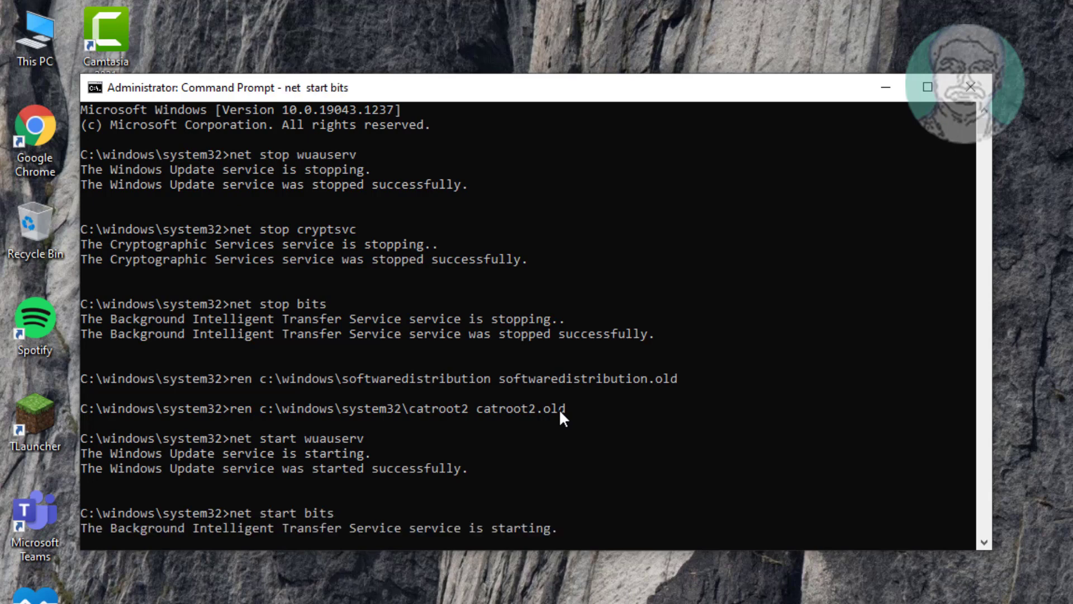
text(net start cryptsvc)
key(Return)
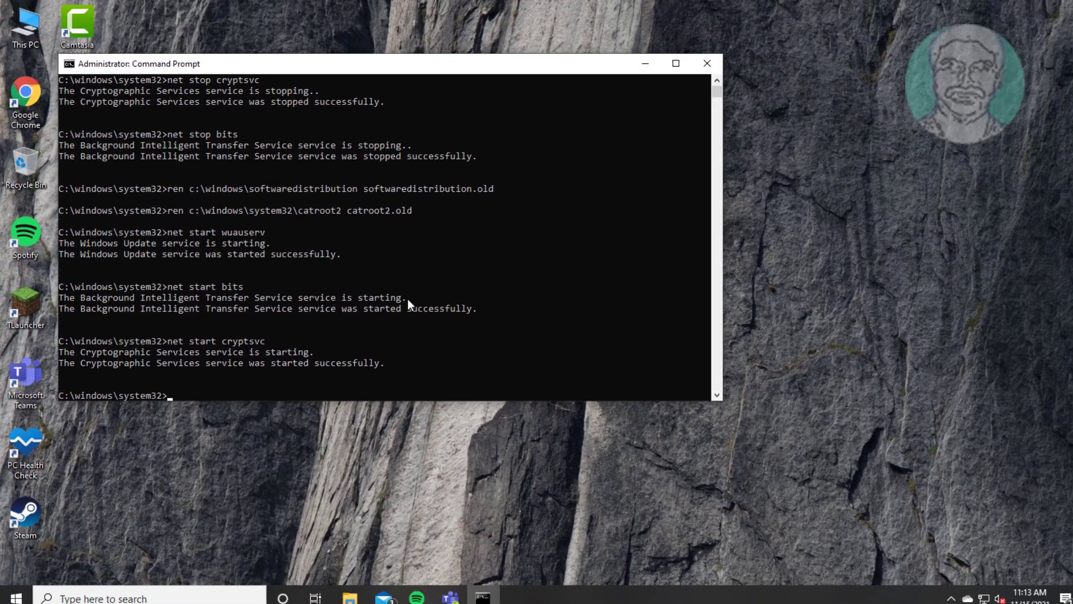
text(exit)
key(Return)
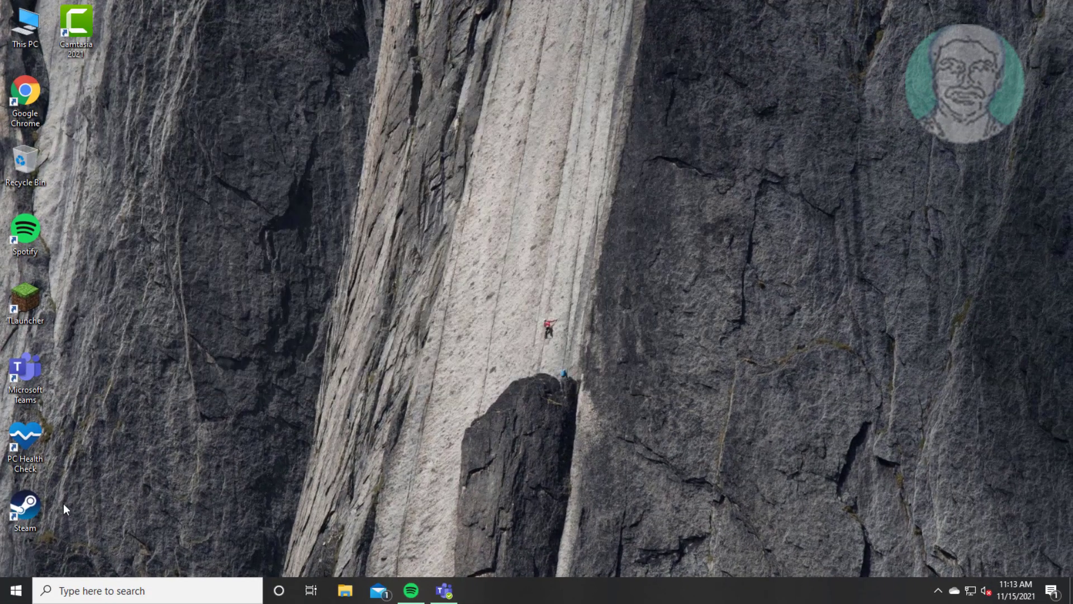
- Restart the PC from the Start menu's power options
click(12, 586)
click(17, 560)
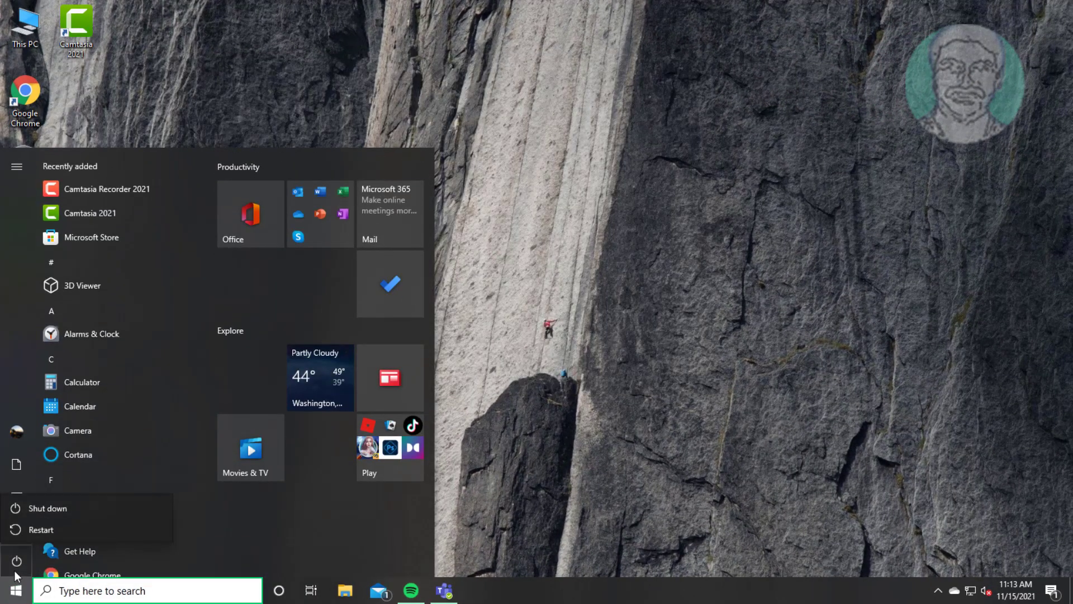
click(40, 527)
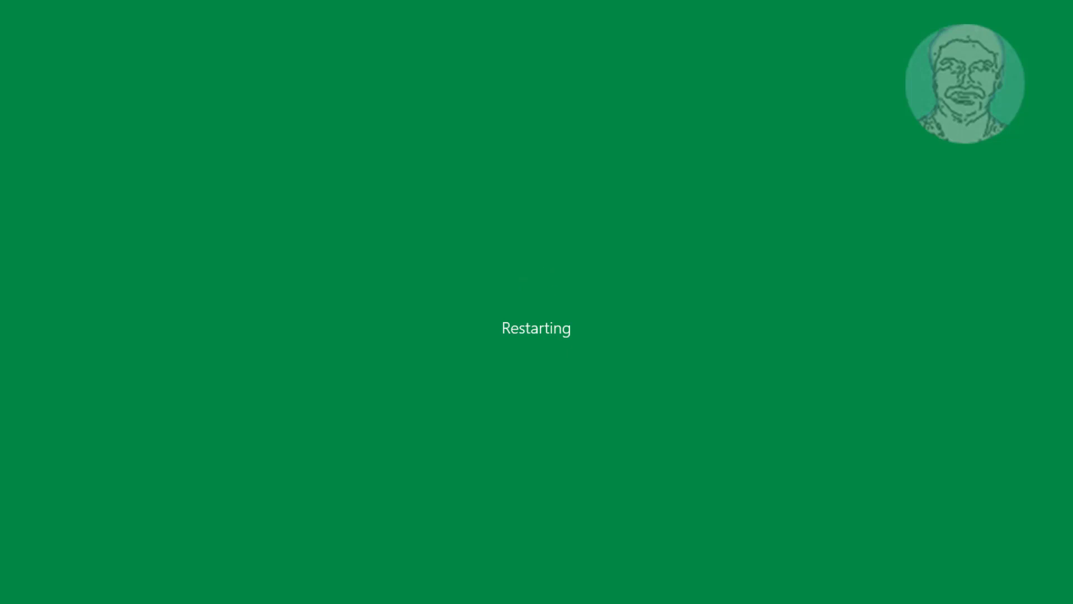
- Open an administrator Command Prompt from a 'cmd' search, accepting the UAC prompt
click(140, 592)
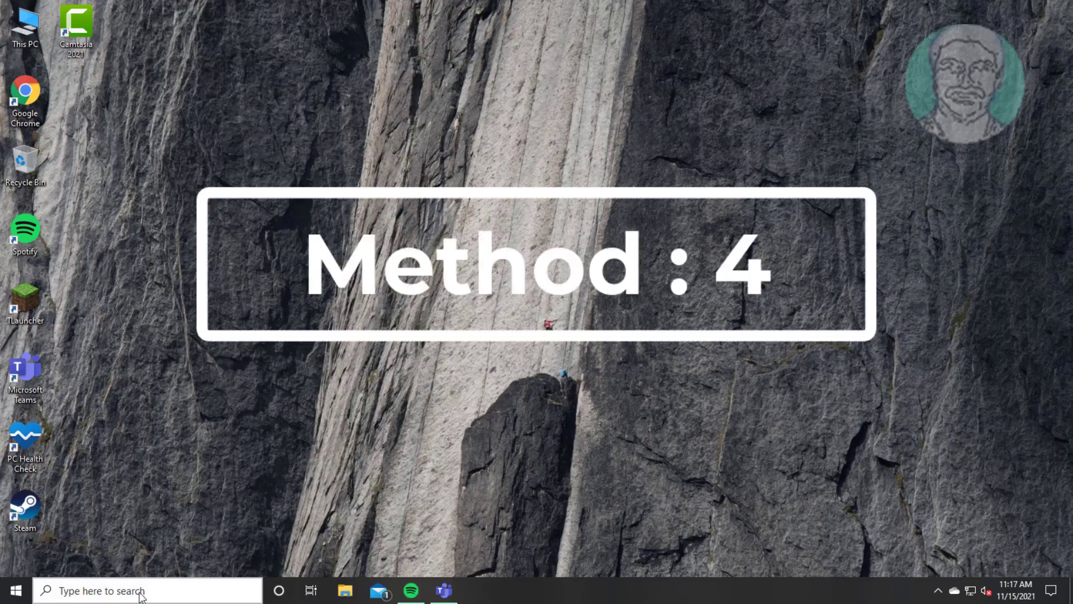
text(cmd)
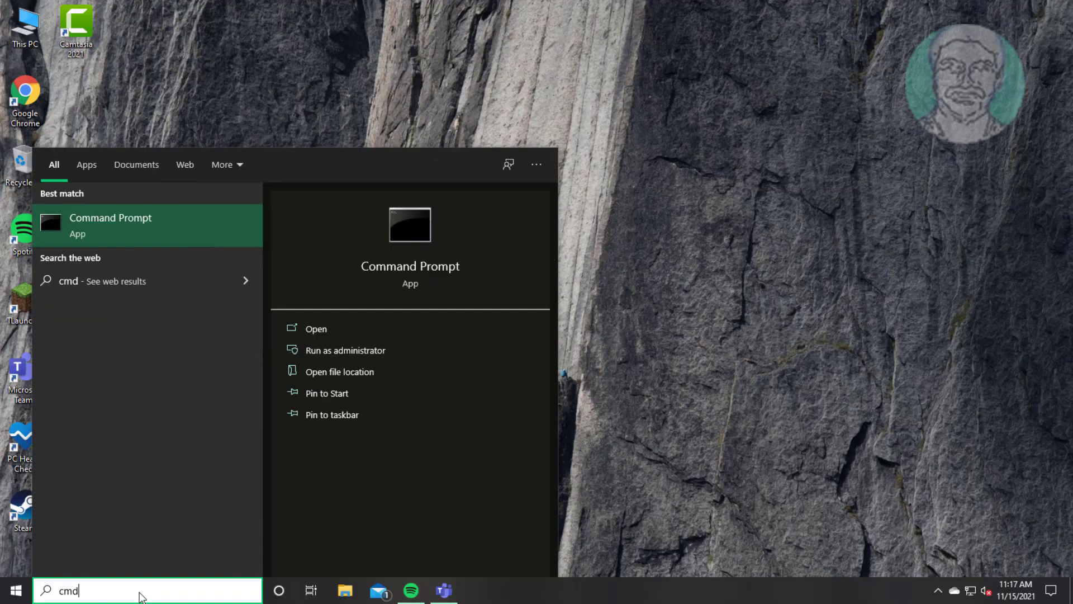
right_click(114, 223)
click(170, 237)
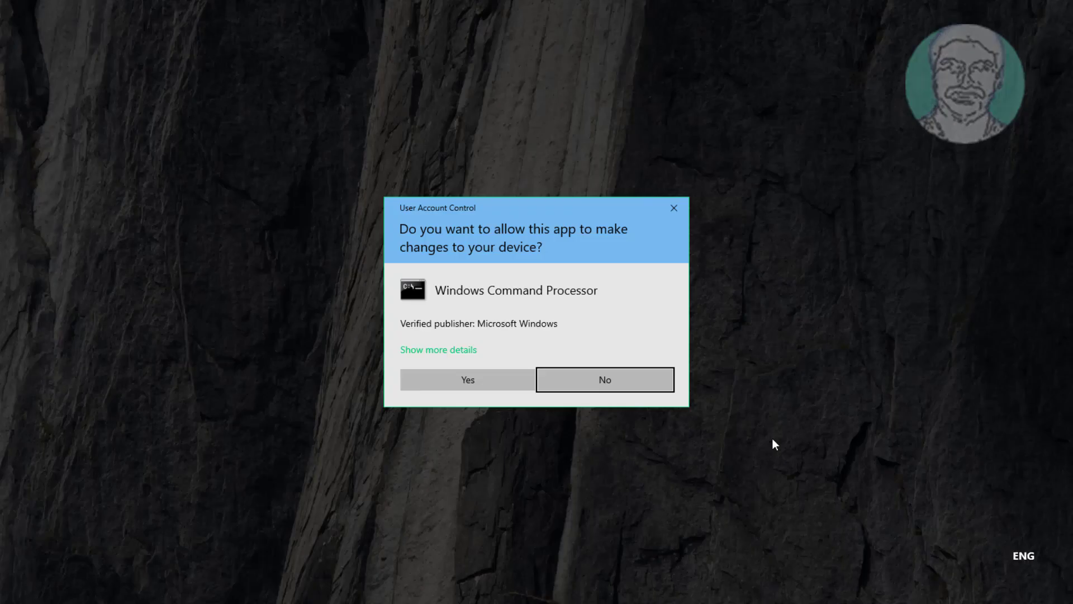
click(458, 378)
- Run dism /online /cleanup-image /startcomponentcleanup and let it complete
text(dism)
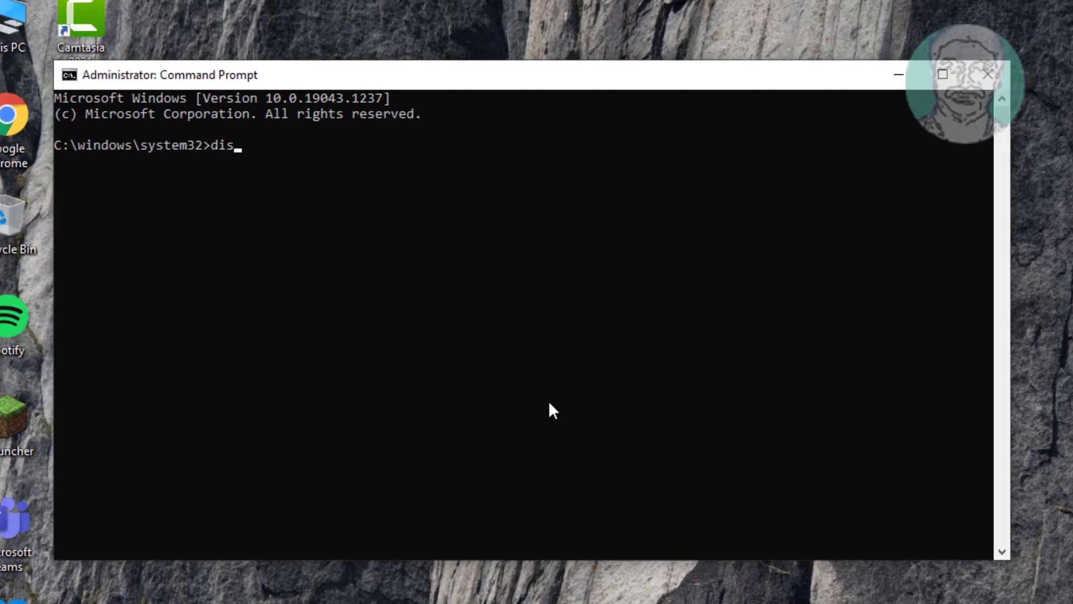
text( /onl)
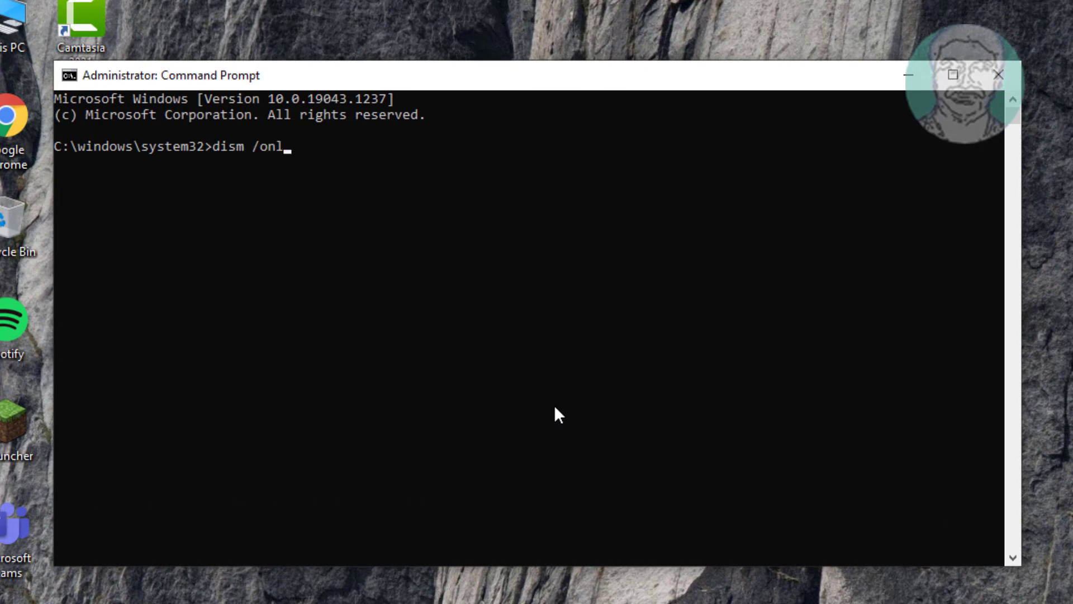
text(line /cleanup-image /)
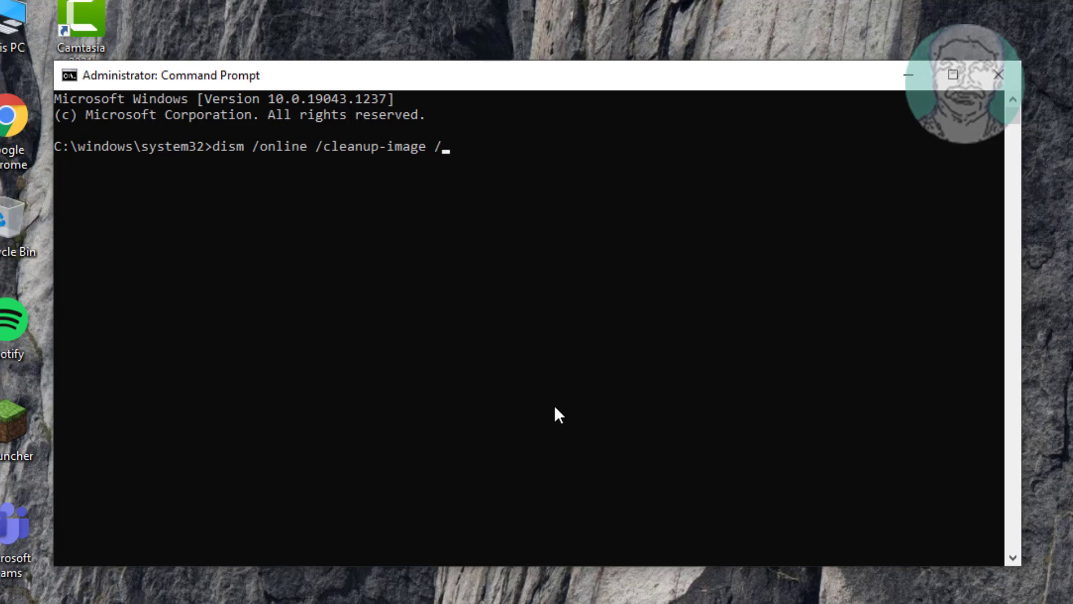
text(startcomponentcleanup)
key(Return)
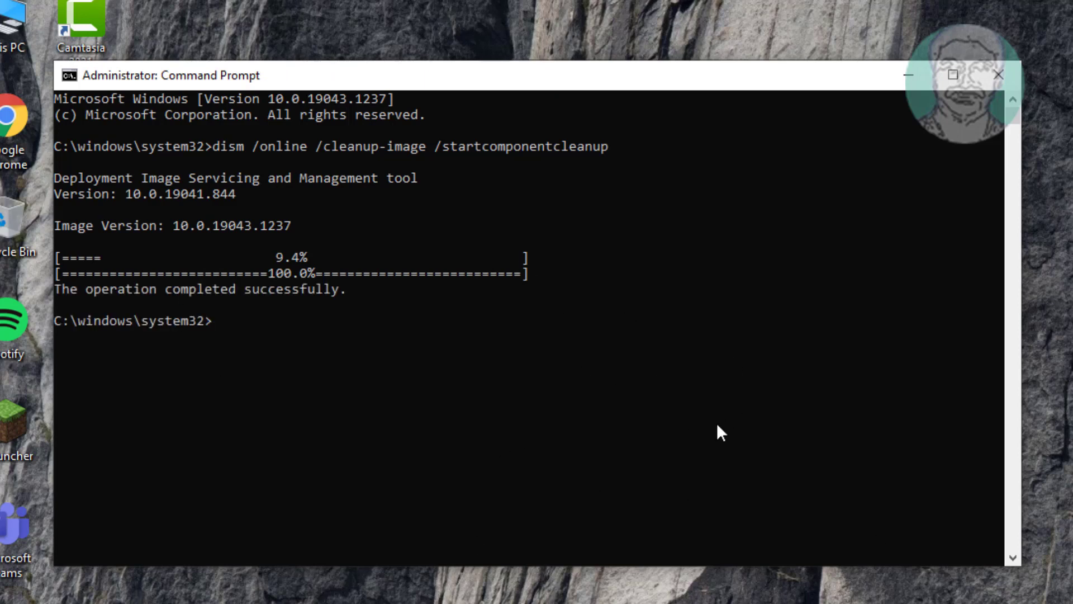
click(321, 347)
- Run sfc /scannow and dism /online /cleanup-image /restorehealth, then exit the console
text(sfc /scannow)
key(Return)
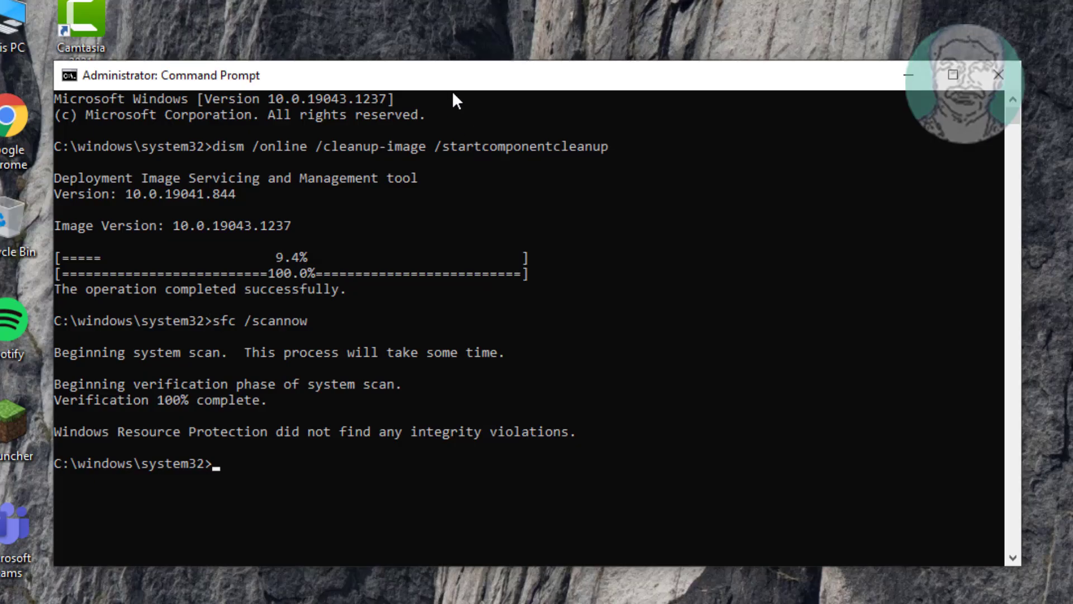
text(dism /online /cleanup)
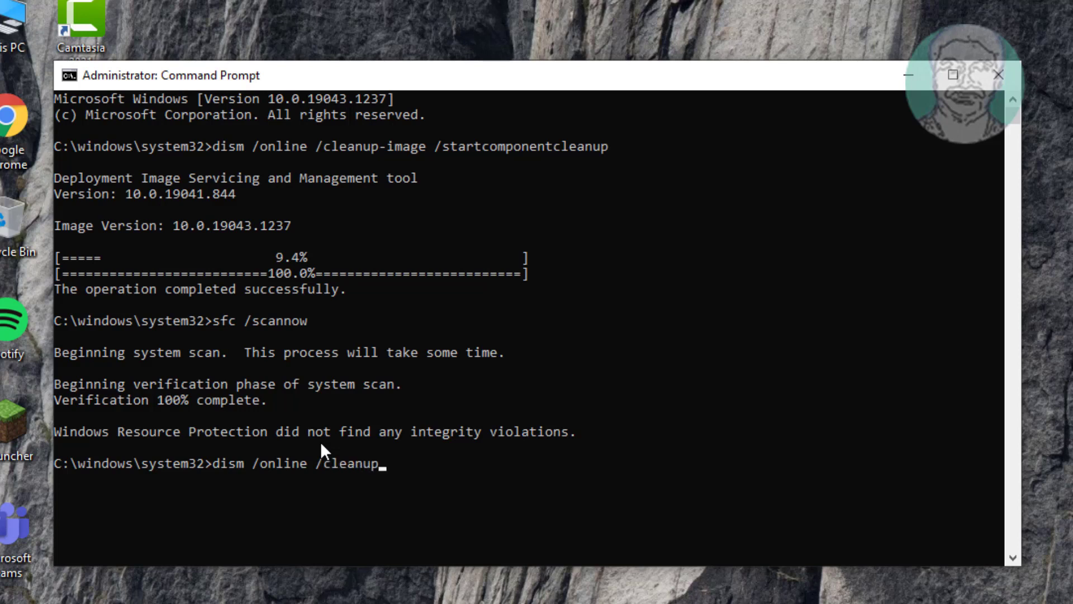
text(-image /restorehe)
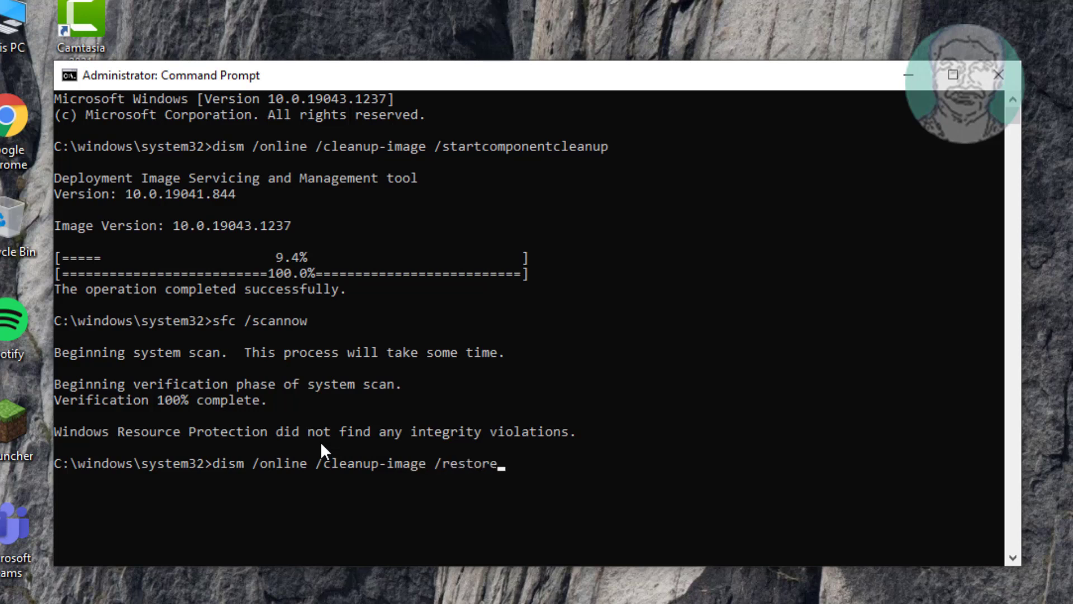
text(alth)
key(Return)
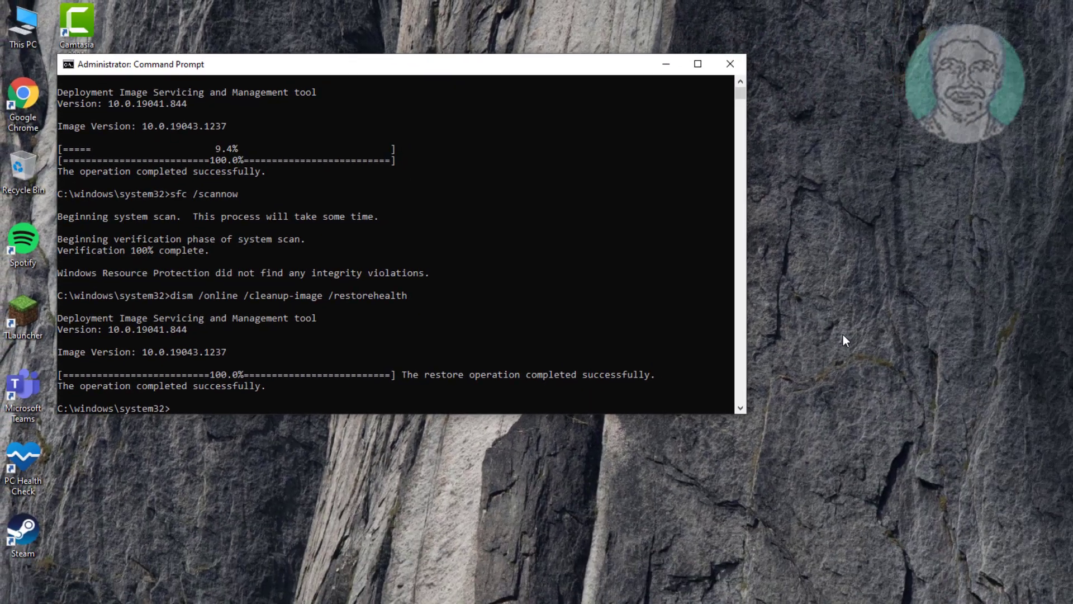
text(exit)
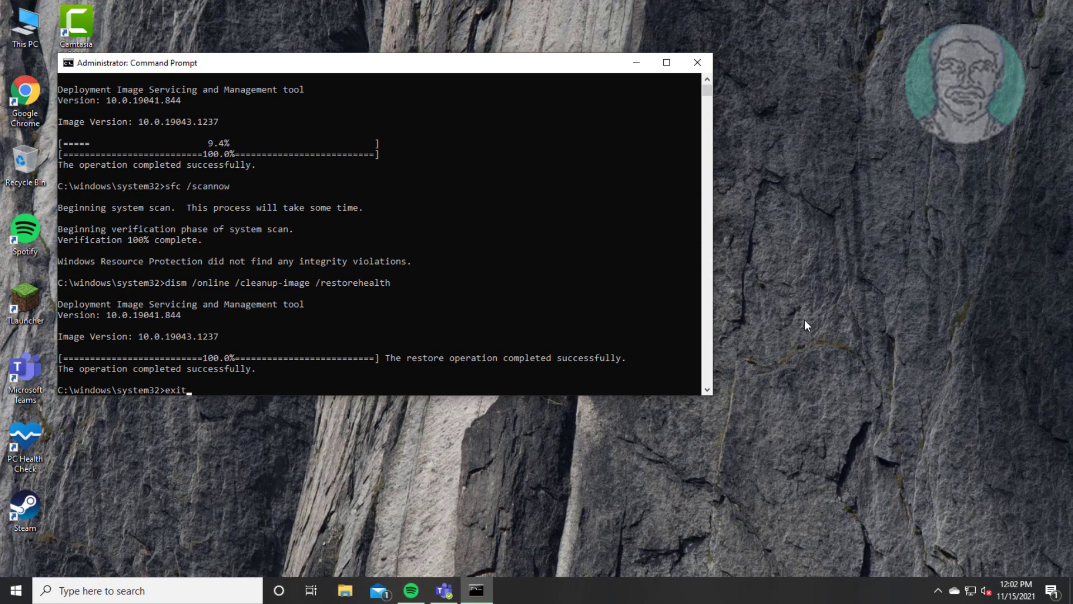
key(Return)
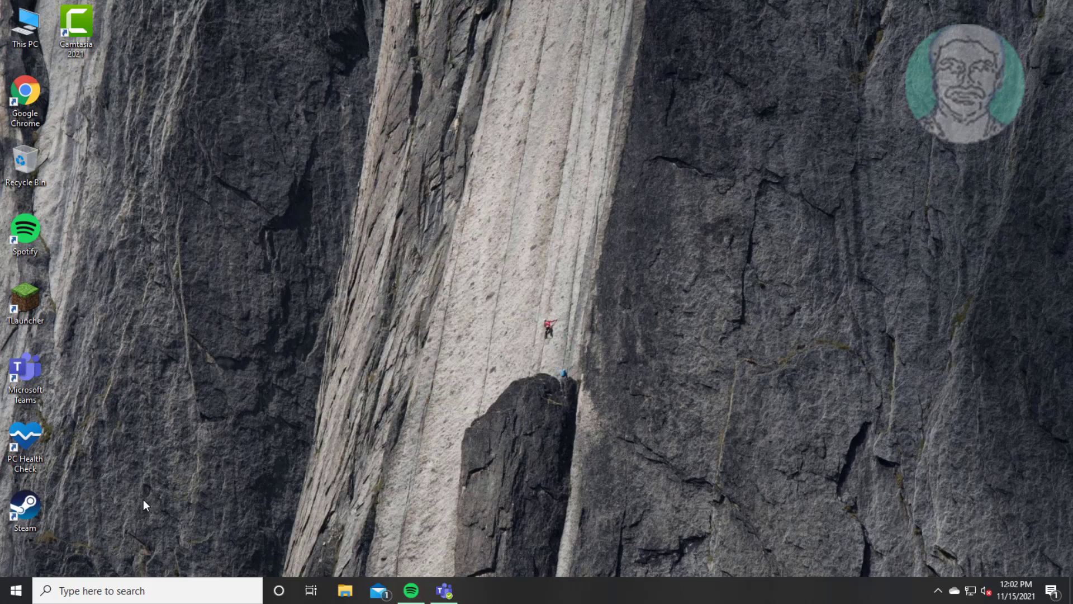
- Dismiss the Start menu and search Google for 'windows 10 download' from Chrome's address bar
click(16, 590)
click(49, 531)
click(811, 520)
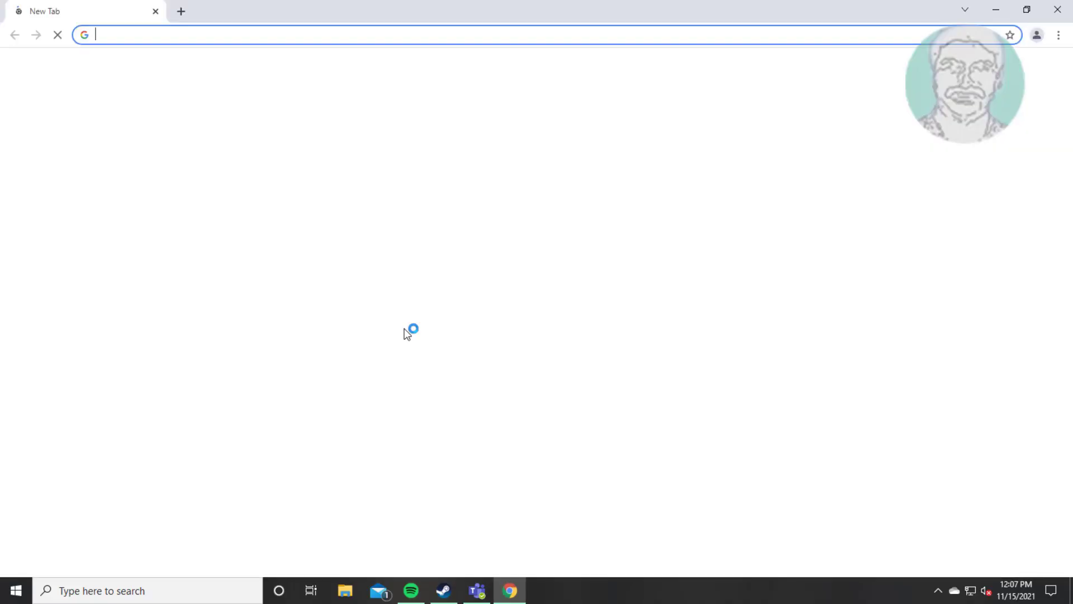
click(182, 35)
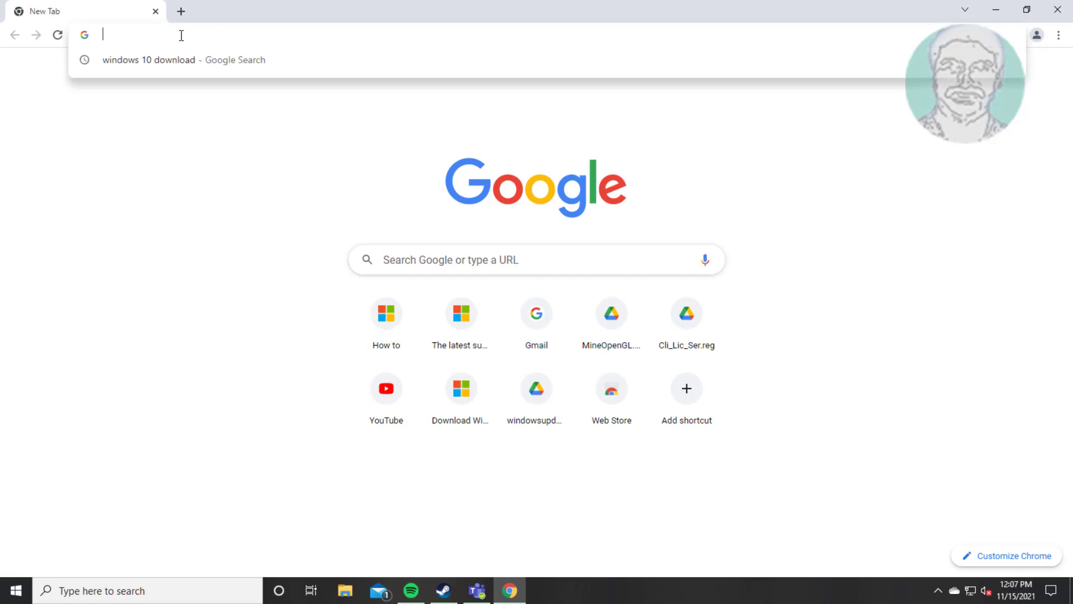
text(windows 10)
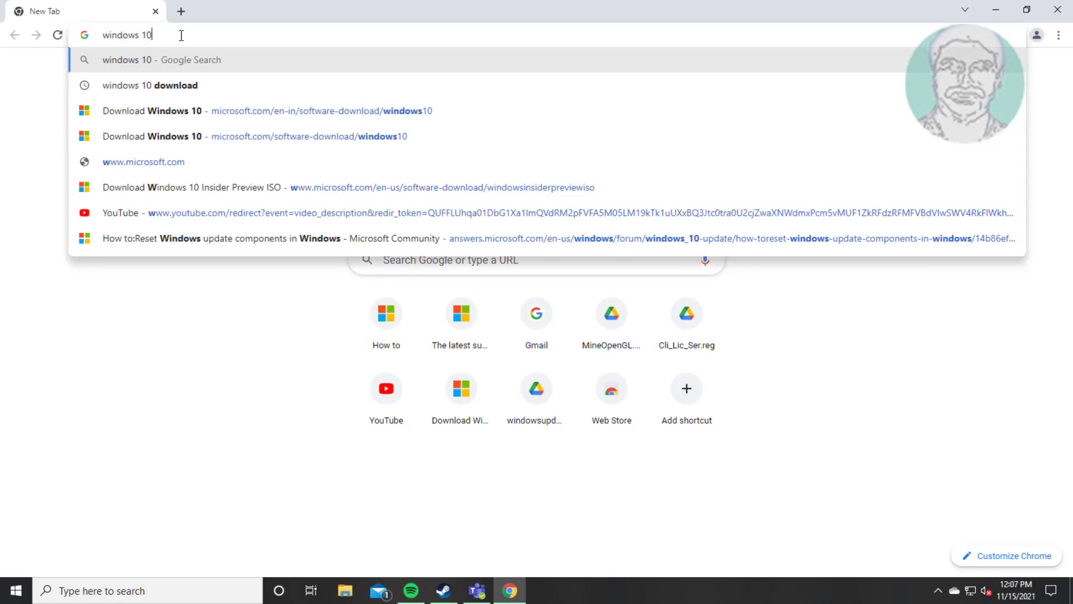
text( download)
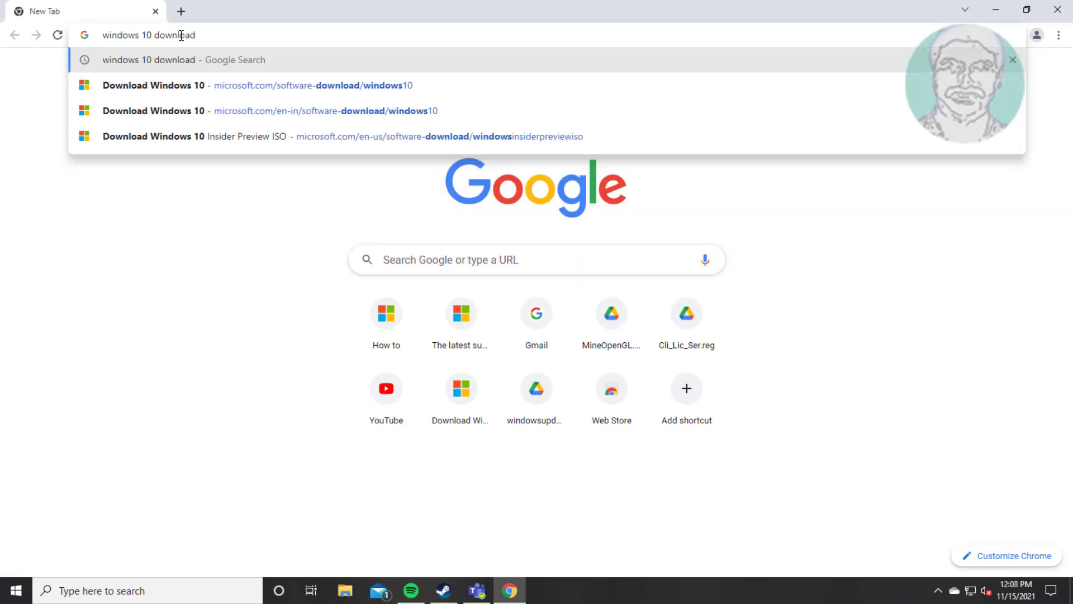
key(Return)
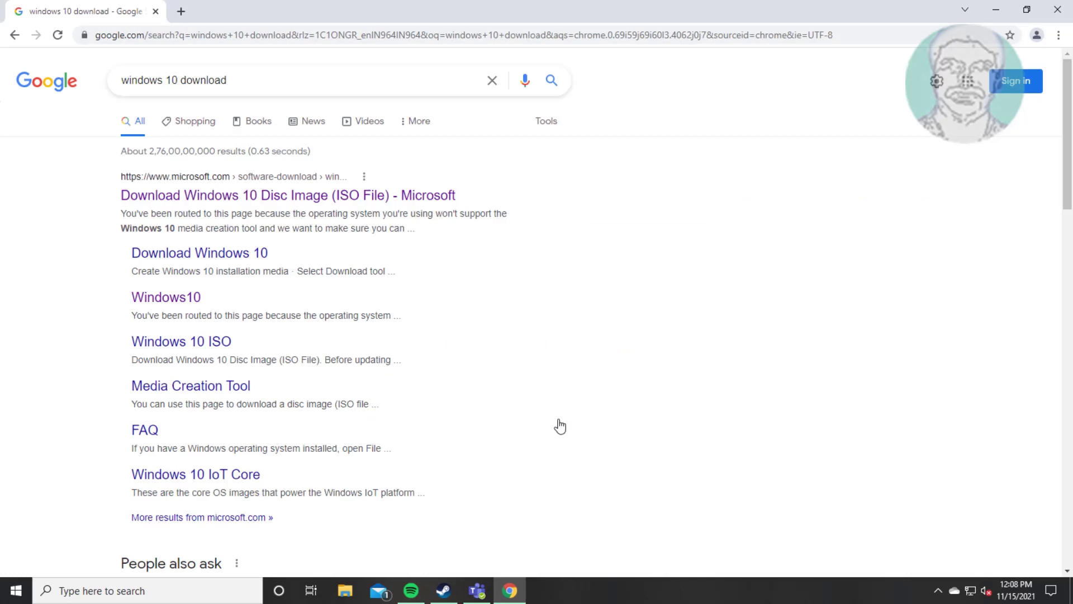
- Download MediaCreationTool.exe from Microsoft's Download Windows 10 page using Download tool now
click(254, 197)
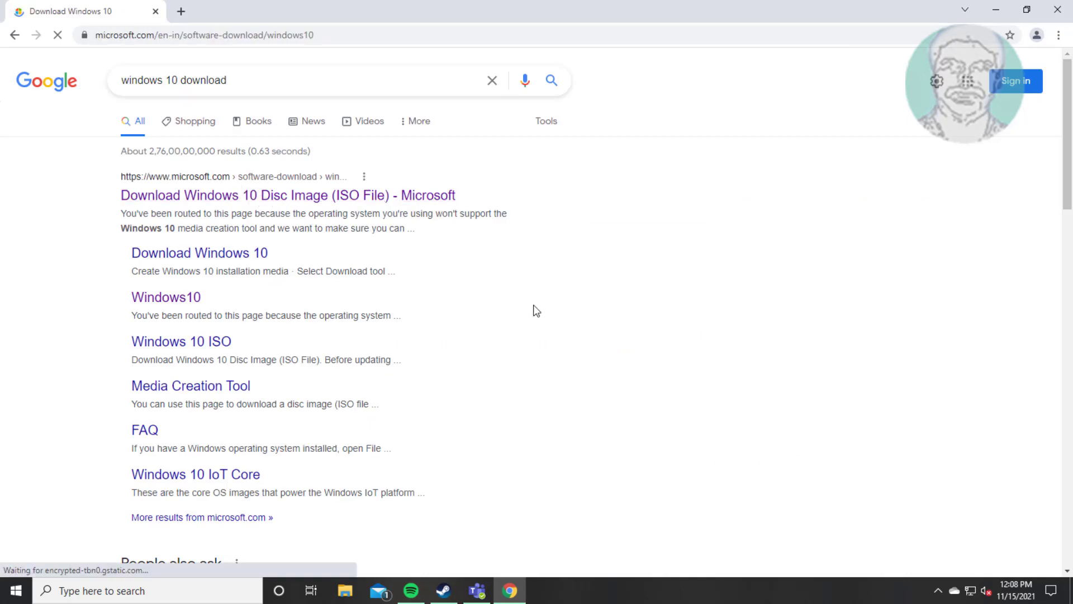
scroll(394, 506, down, 5)
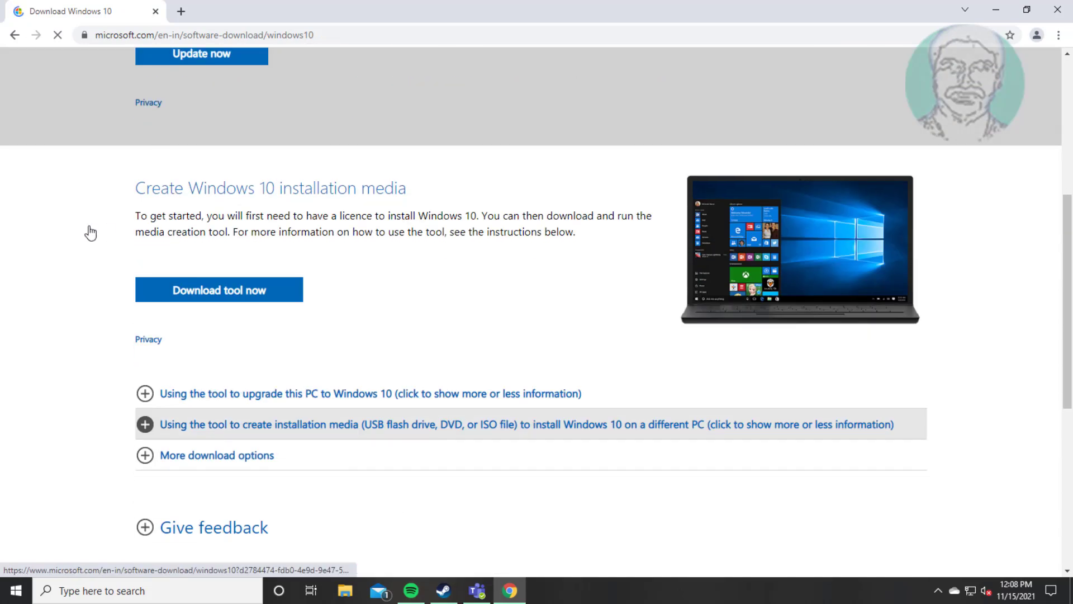
click(244, 294)
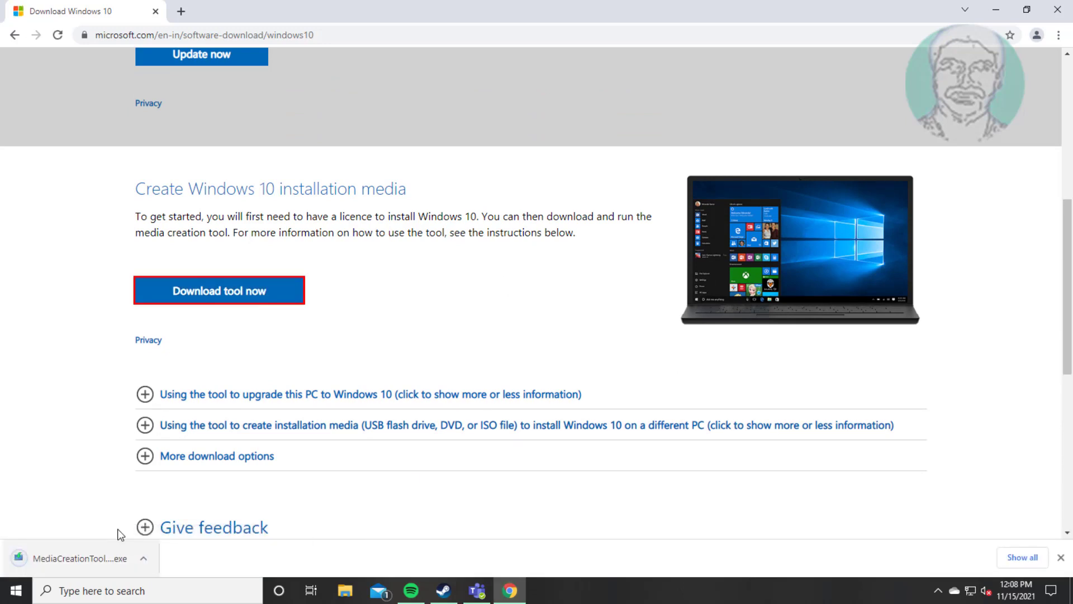
- Run the downloaded MediaCreationTool.exe and approve it in the UAC prompt
click(72, 555)
click(995, 9)
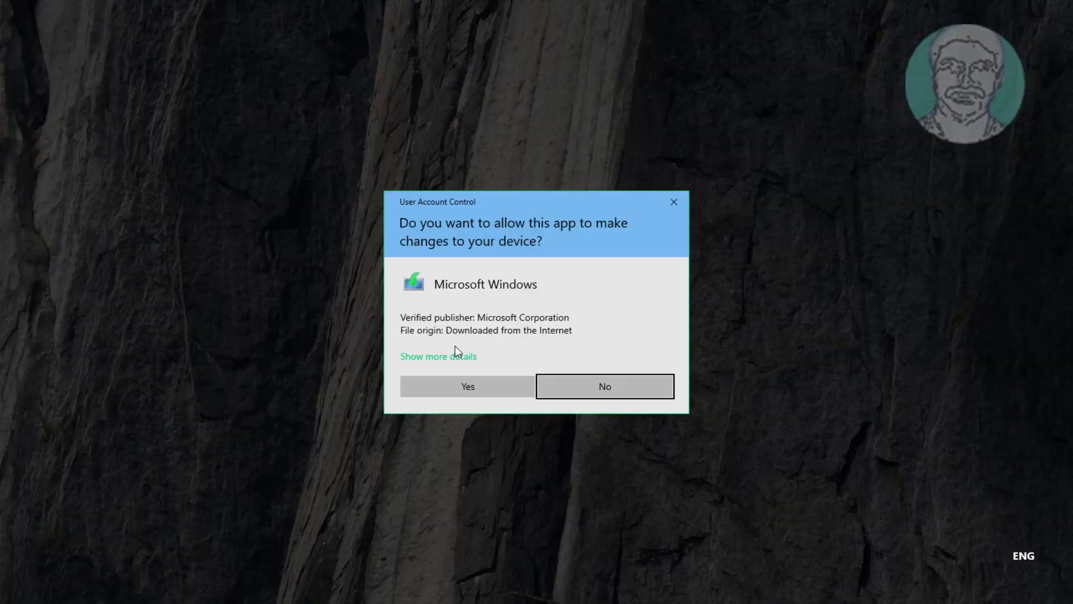
click(464, 378)
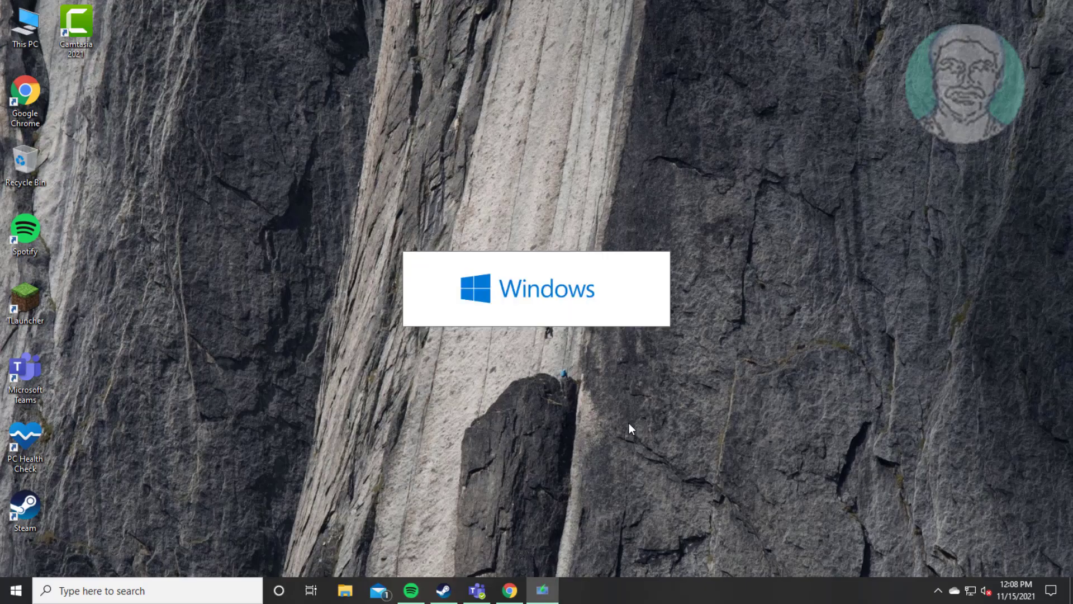